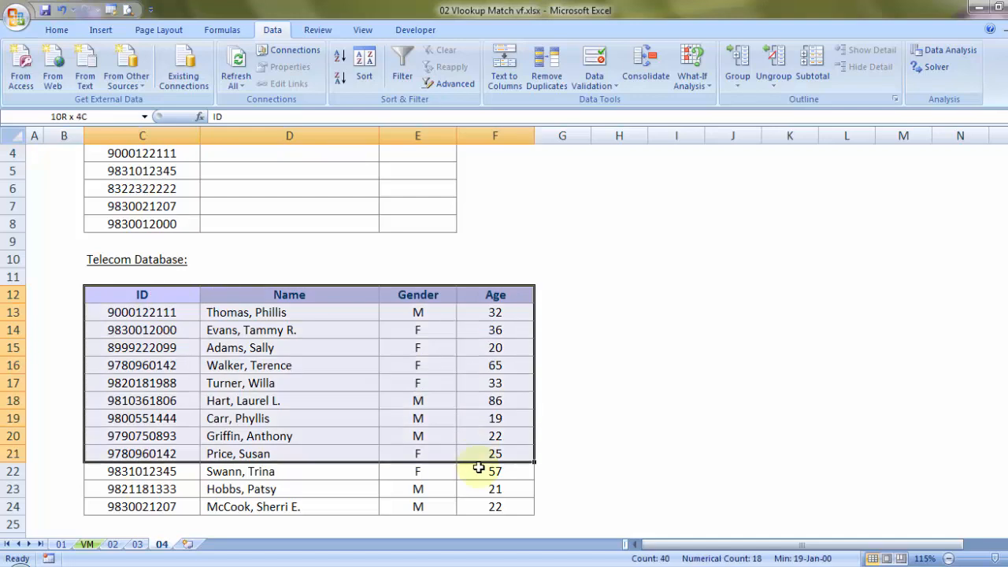
- Examine the Telecom Database table, its ID column and the Name, Gender and Age headers
{"action": "scroll", "coordinate": [469, 391], "scroll_direction": "up", "scroll_amount": 1}
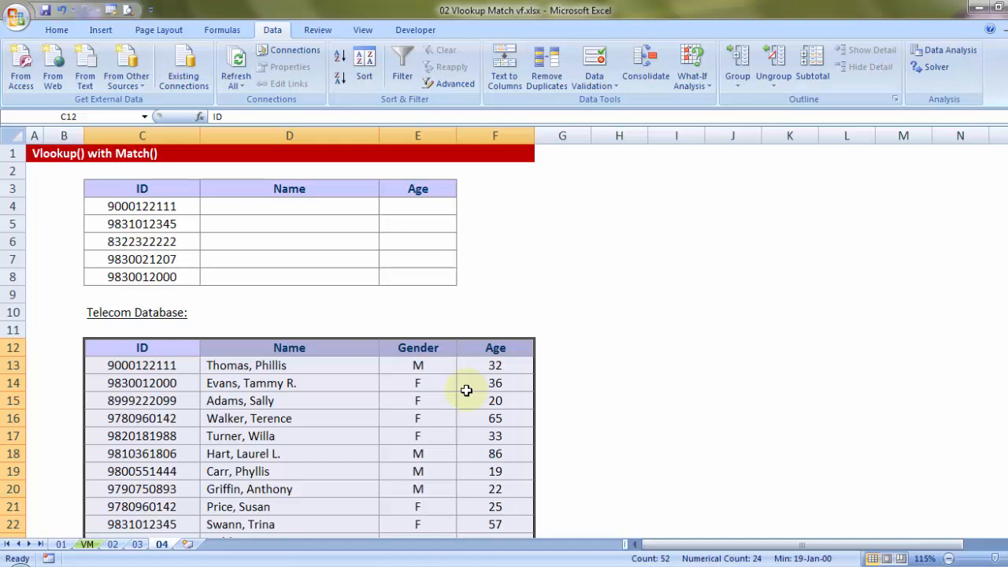
{"action": "scroll", "coordinate": [464, 390], "scroll_direction": "down", "scroll_amount": 1}
{"action": "left_click", "coordinate": [177, 314]}
{"action": "left_click_drag", "start_coordinate": [178, 314], "coordinate": [169, 454]}
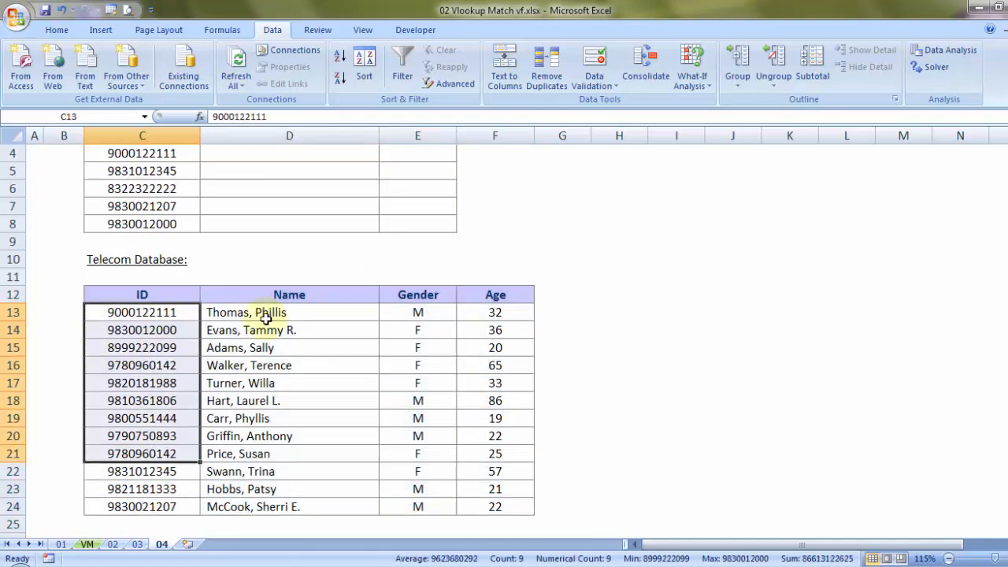
{"action": "left_click", "coordinate": [282, 298]}
{"action": "left_click_drag", "start_coordinate": [282, 298], "coordinate": [516, 293]}
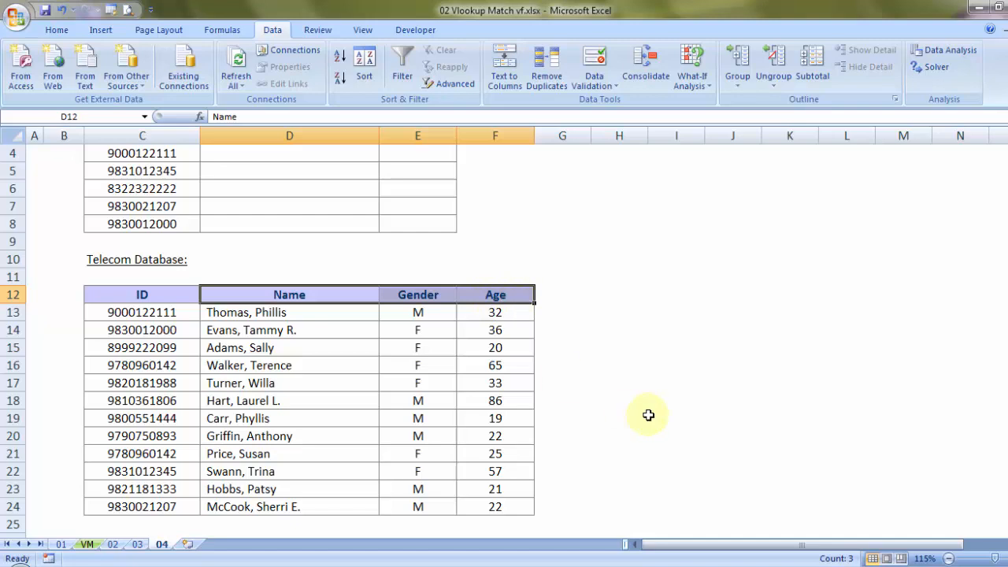
{"action": "scroll", "coordinate": [648, 415], "scroll_direction": "up", "scroll_amount": 1}
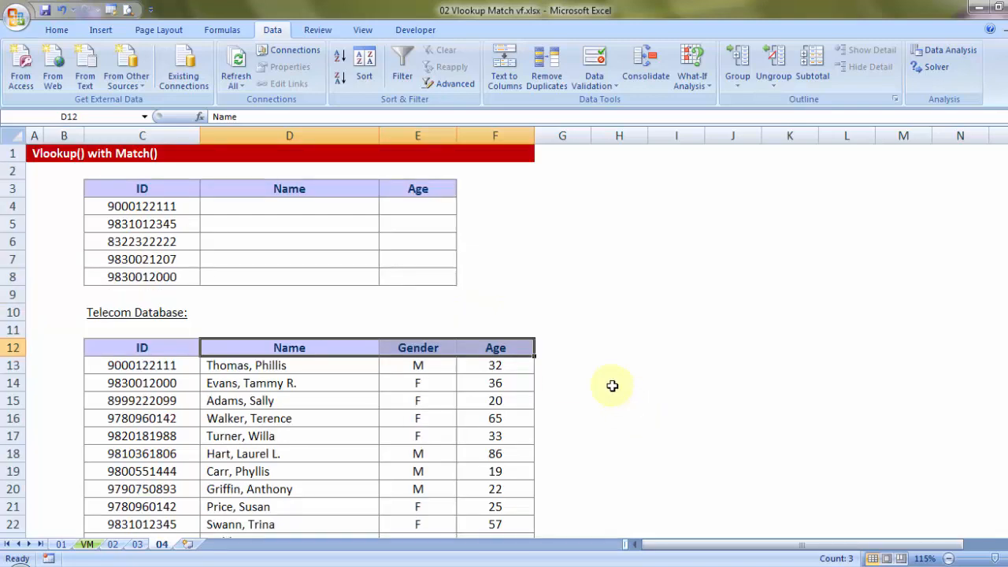
- Collapse the ribbon and review the Telecom Database's full range along with its ID and Name columns
{"action": "double_click", "coordinate": [272, 32]}
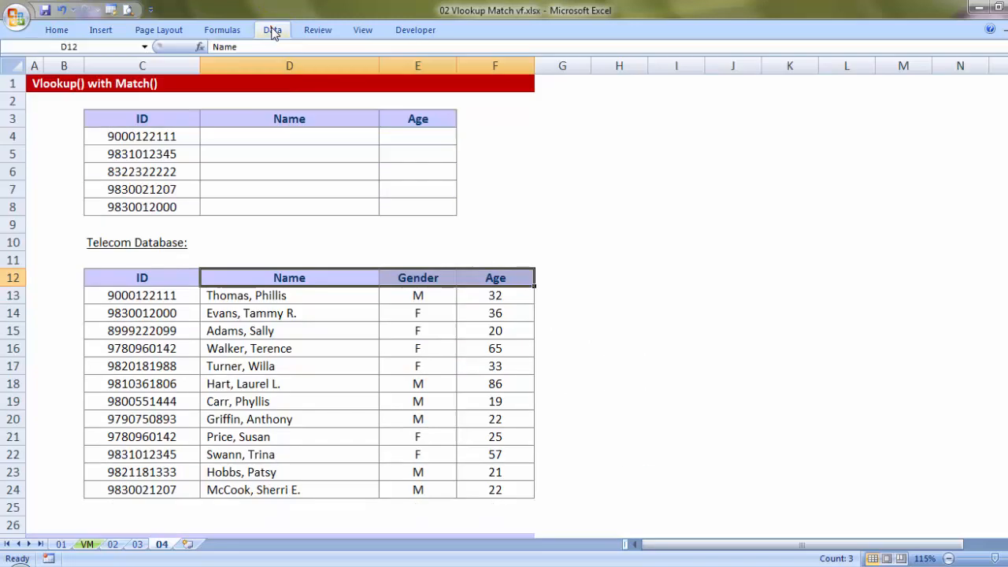
{"action": "left_click", "coordinate": [597, 223]}
{"action": "left_click_drag", "start_coordinate": [159, 277], "coordinate": [481, 493]}
{"action": "left_click", "coordinate": [143, 282]}
{"action": "left_click_drag", "start_coordinate": [143, 281], "coordinate": [141, 483]}
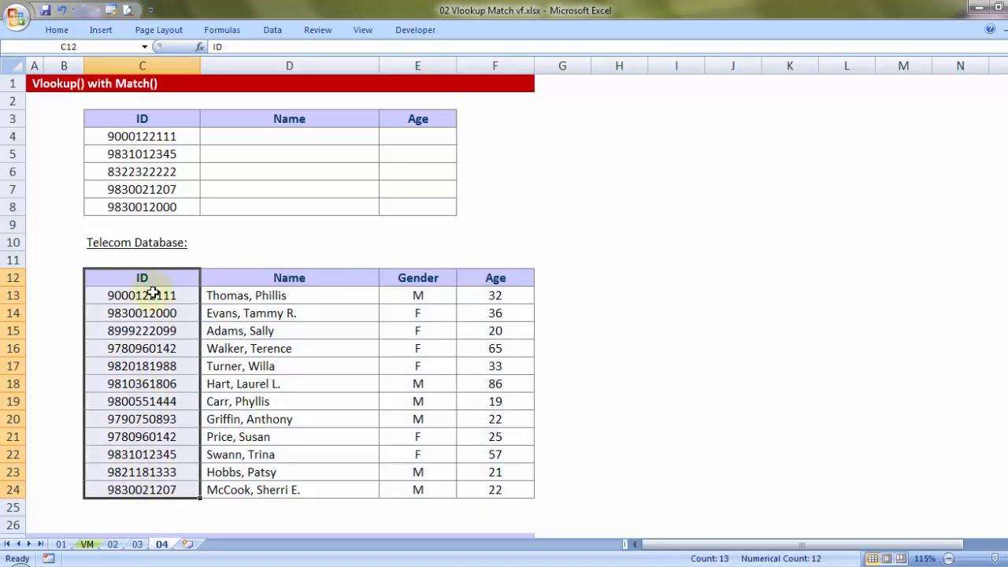
{"action": "left_click_drag", "start_coordinate": [286, 294], "coordinate": [288, 483]}
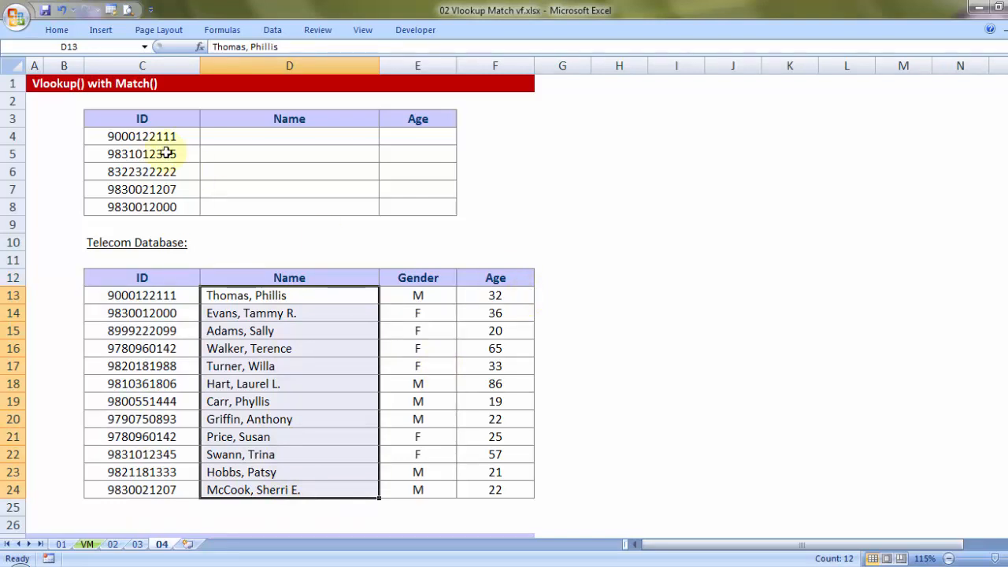
- Examine the lookup IDs in C4:C8 and the blank Name and Age cells, and compare the IDs with the database's ID column
{"action": "left_click", "coordinate": [151, 135]}
{"action": "left_click", "coordinate": [149, 155]}
{"action": "left_click", "coordinate": [151, 173]}
{"action": "left_click", "coordinate": [152, 189]}
{"action": "left_click", "coordinate": [154, 205]}
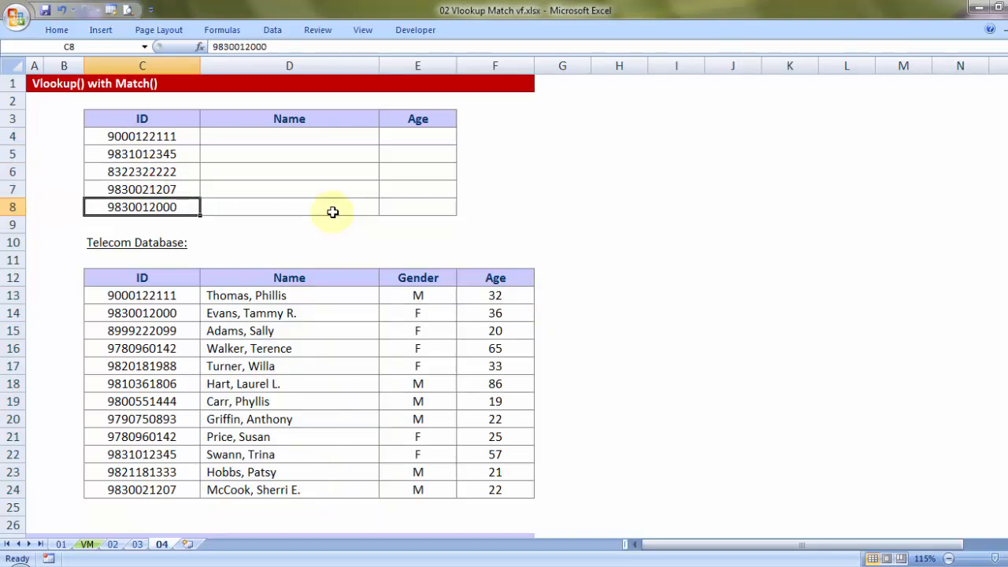
{"action": "left_click", "coordinate": [327, 138]}
{"action": "key", "text": "ctrl+c"}
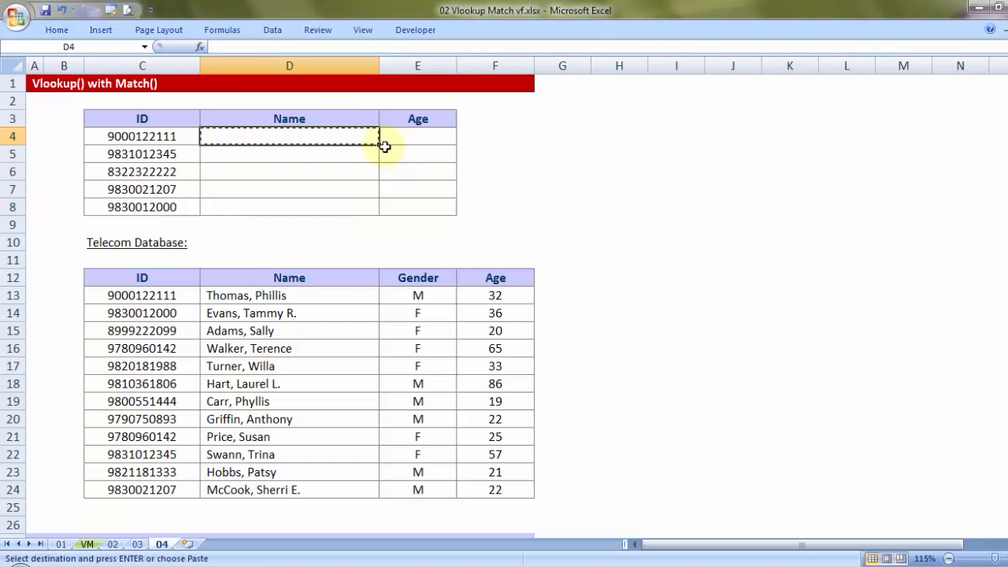
{"action": "left_click_drag", "start_coordinate": [378, 145], "coordinate": [442, 213]}
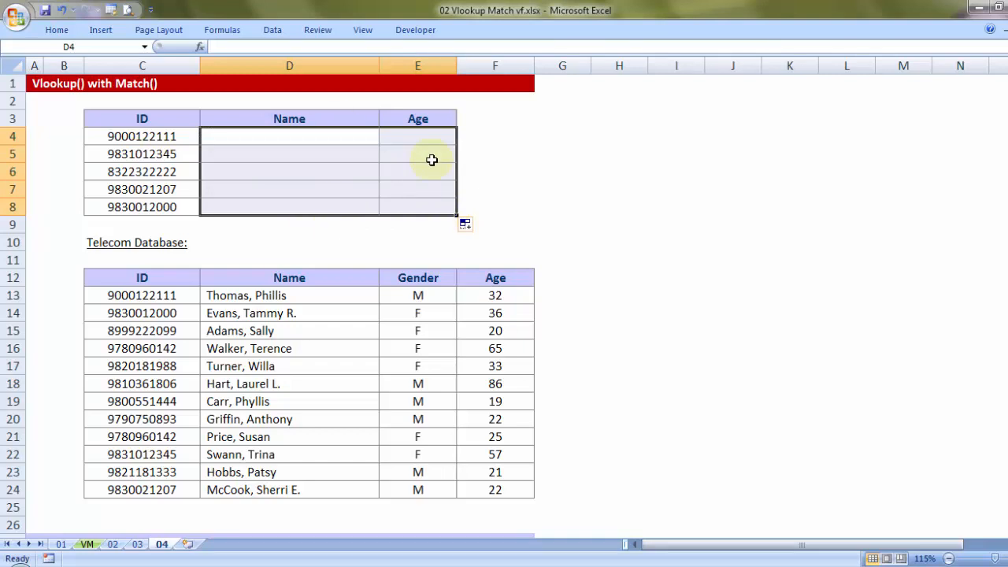
{"action": "left_click", "coordinate": [309, 136]}
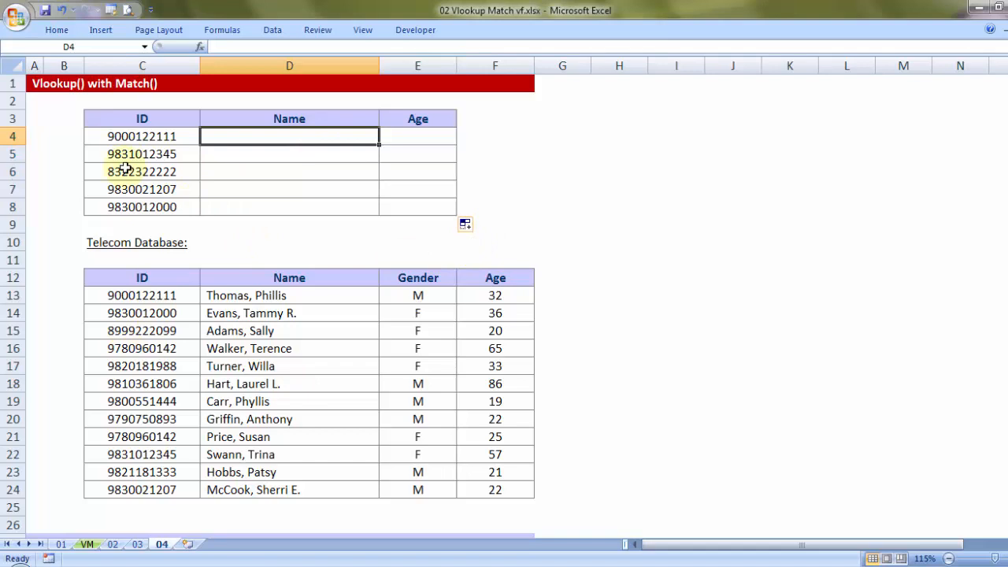
{"action": "left_click_drag", "start_coordinate": [146, 297], "coordinate": [141, 403]}
{"action": "left_click_drag", "start_coordinate": [142, 136], "coordinate": [148, 201]}
{"action": "left_click_drag", "start_coordinate": [139, 296], "coordinate": [137, 488]}
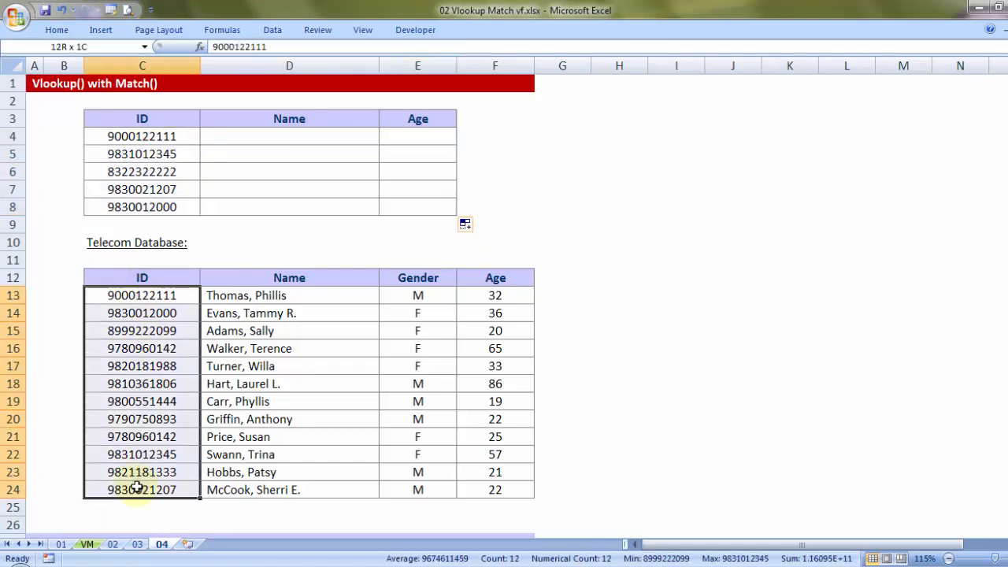
- Start a VLOOKUP formula in D4 with C4 as the lookup value and the absolute range $C$12:$F$24 as the table
{"action": "left_click", "coordinate": [297, 134]}
{"action": "type", "text": "=vl"}
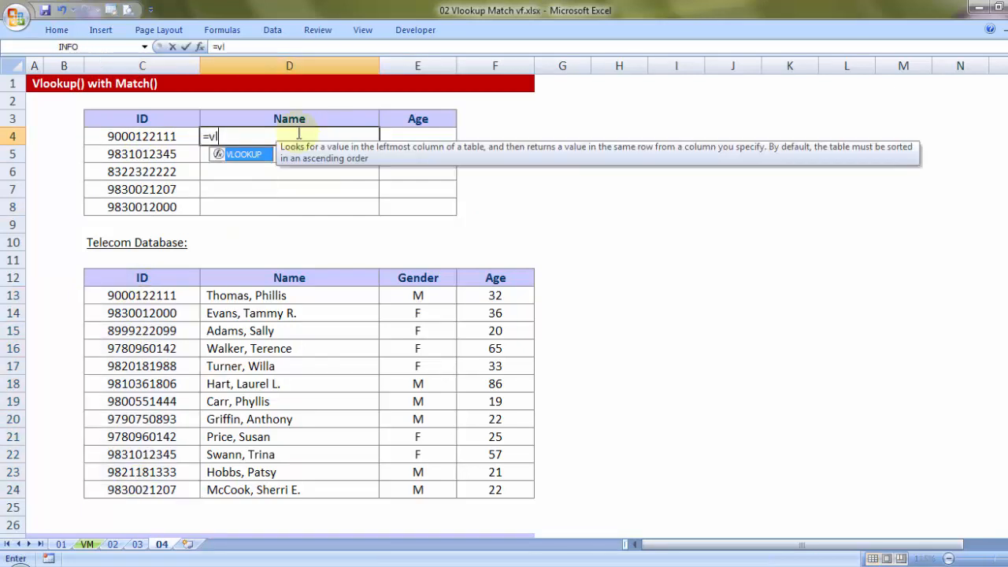
{"action": "key", "text": "Tab"}
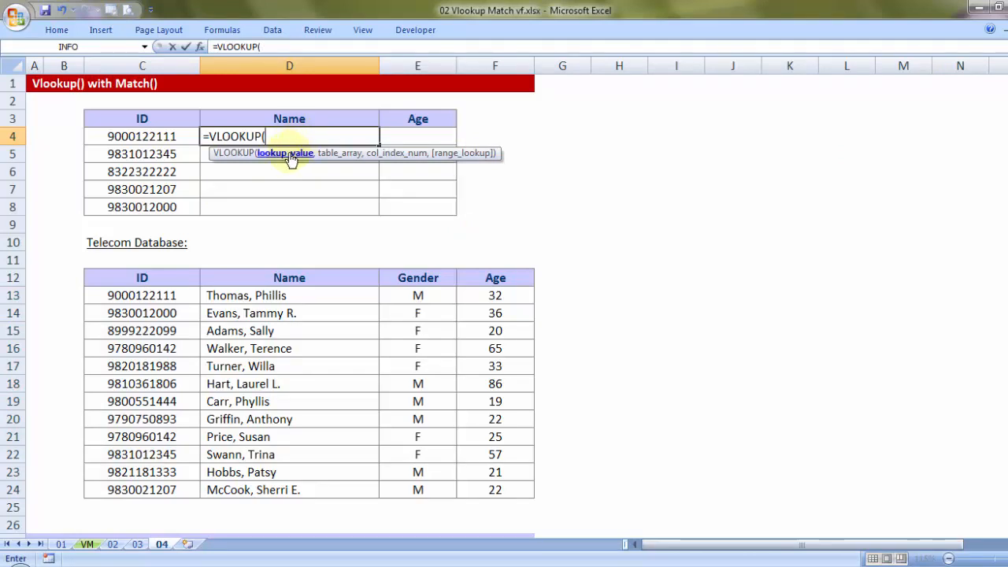
{"action": "left_click", "coordinate": [149, 135]}
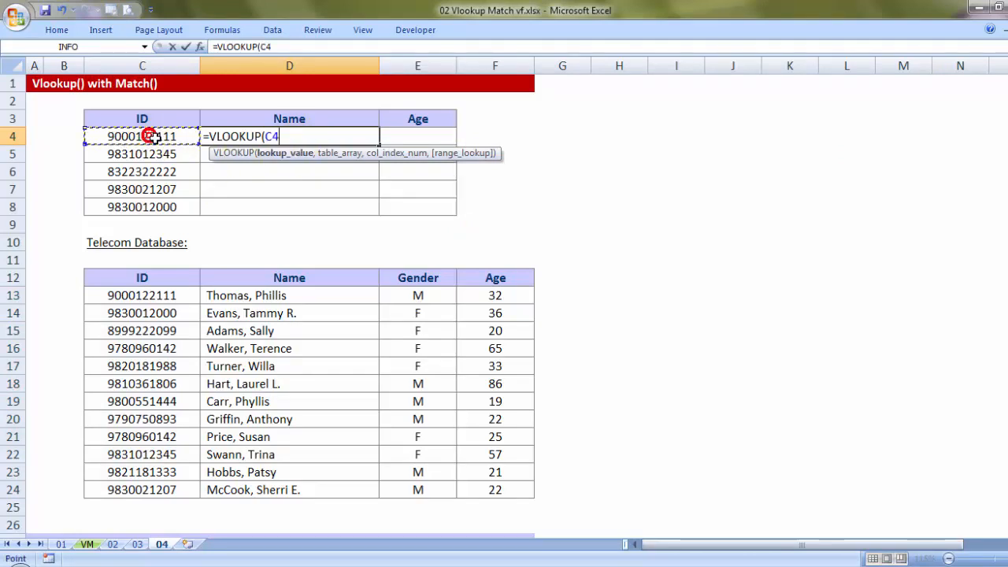
{"action": "type", "text": ","}
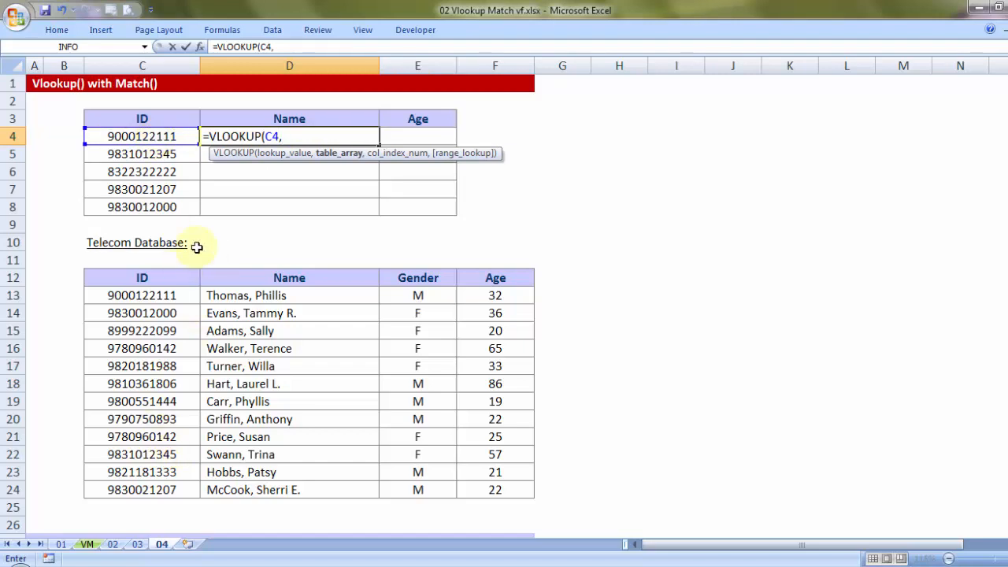
{"action": "left_click_drag", "start_coordinate": [150, 278], "coordinate": [493, 490]}
{"action": "key", "text": "F4"}
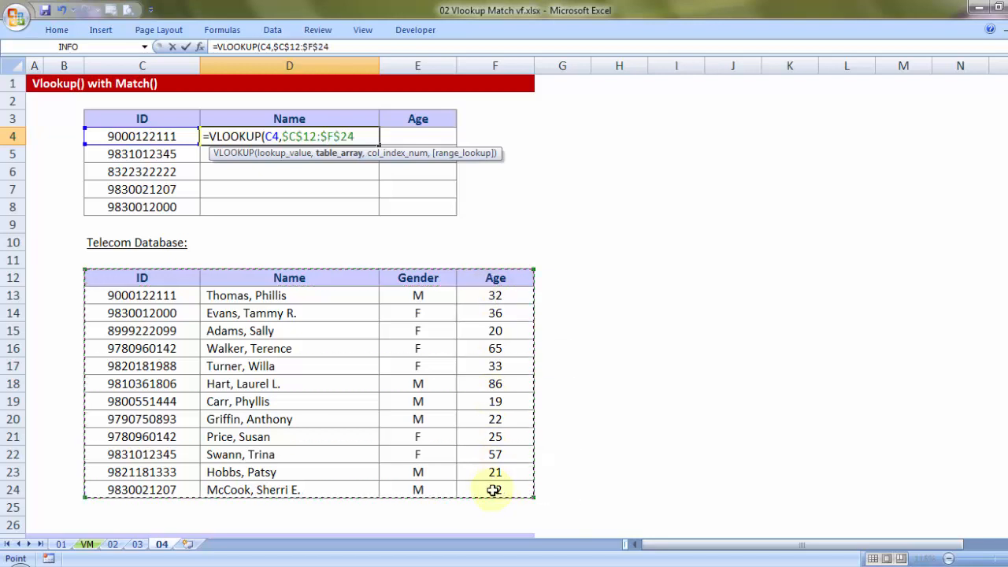
- Complete the D4 formula with column index 2 and FALSE for exact match, and fill it across D4:E8
{"action": "type", "text": ",2"}
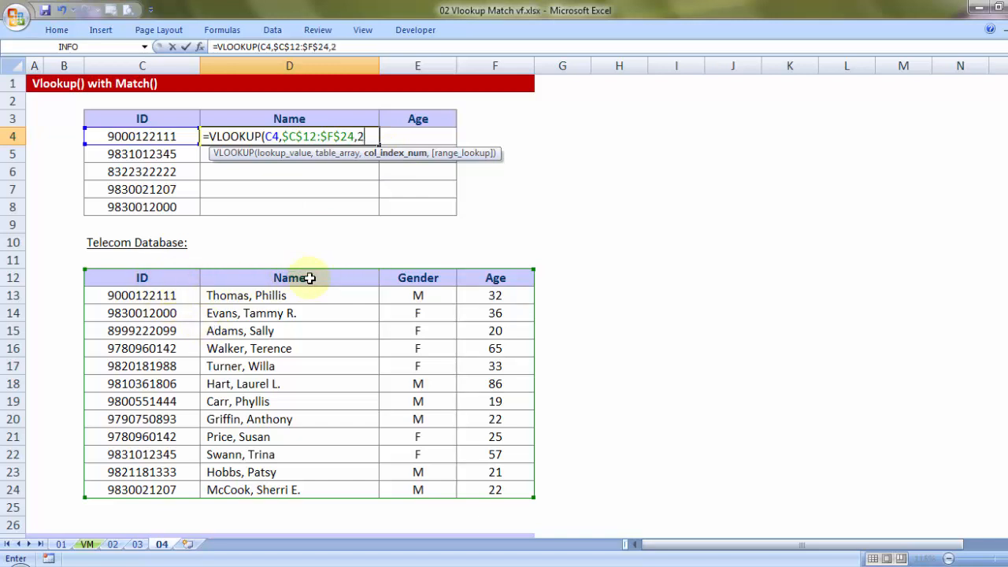
{"action": "type", "text": ","}
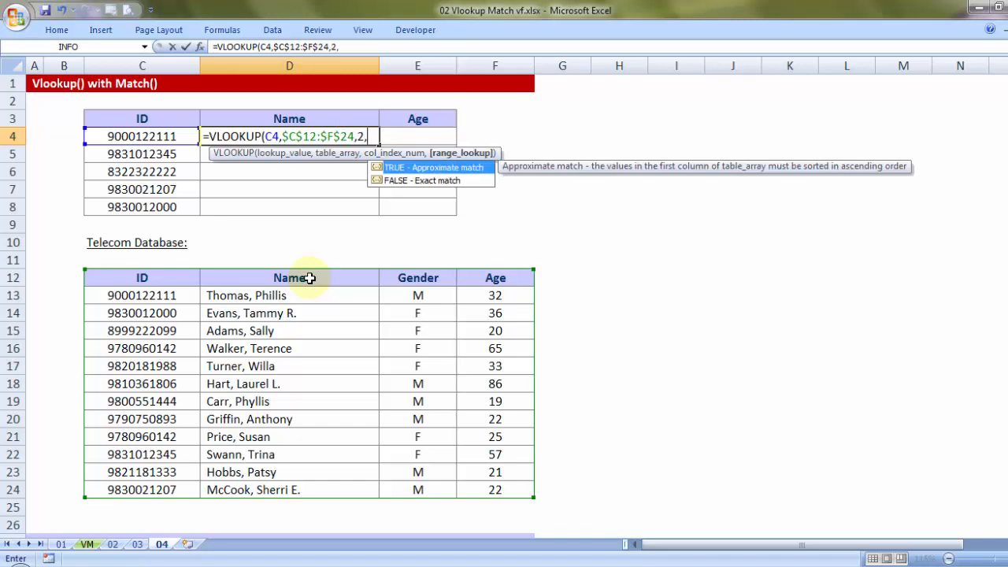
{"action": "key", "text": "Down"}
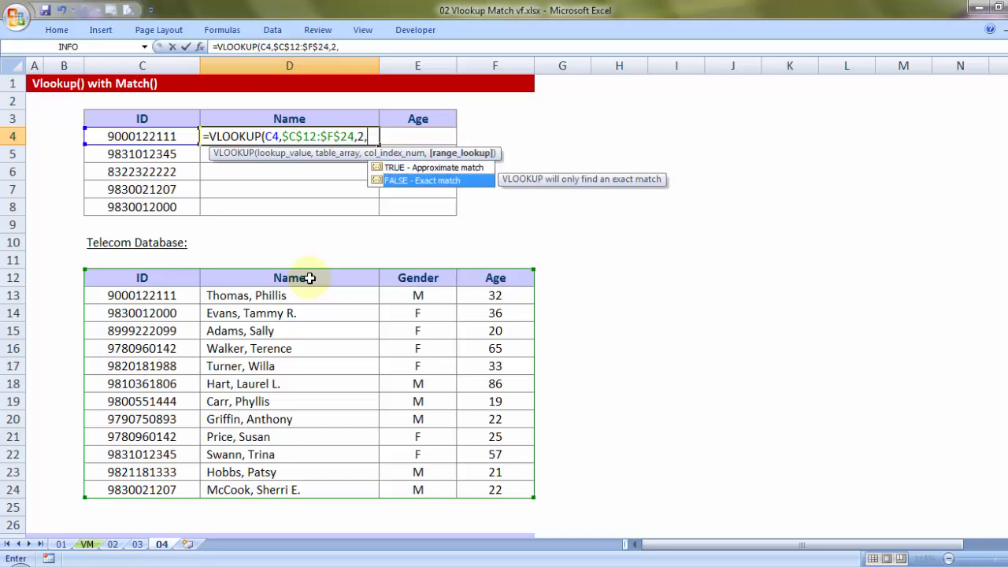
{"action": "key", "text": "Tab"}
{"action": "type", "text": ")"}
{"action": "key", "text": "Return"}
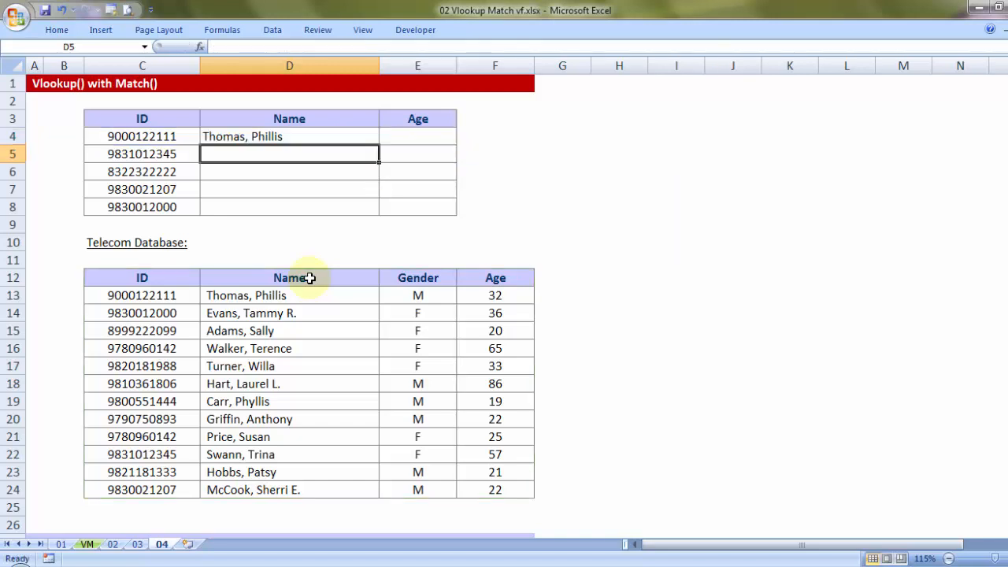
{"action": "left_click", "coordinate": [354, 137]}
{"action": "left_click_drag", "start_coordinate": [379, 145], "coordinate": [467, 213]}
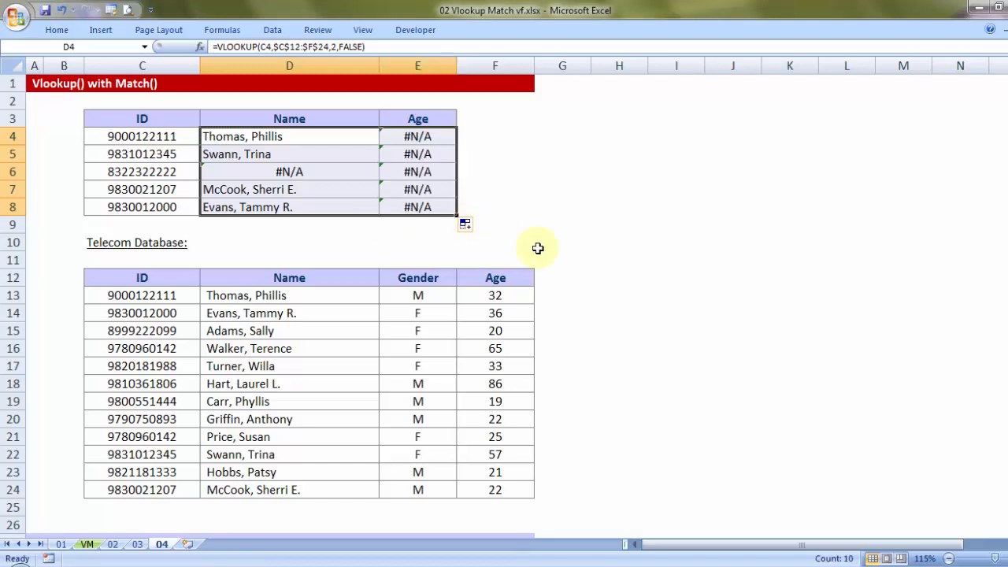
- Inspect the lookup value and column index in E4's copied formula and compare them with the original in D4
{"action": "double_click", "coordinate": [428, 135]}
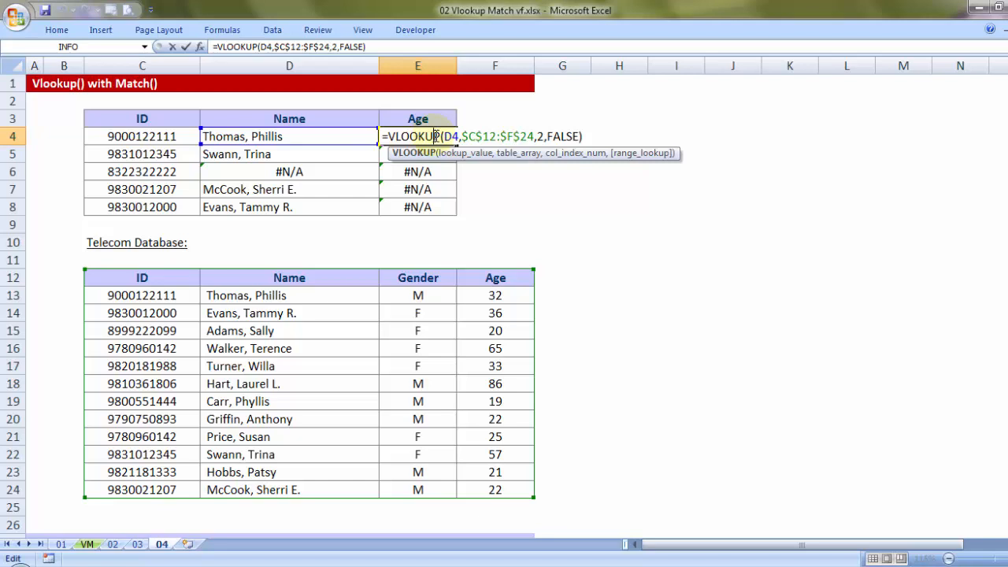
{"action": "double_click", "coordinate": [540, 137]}
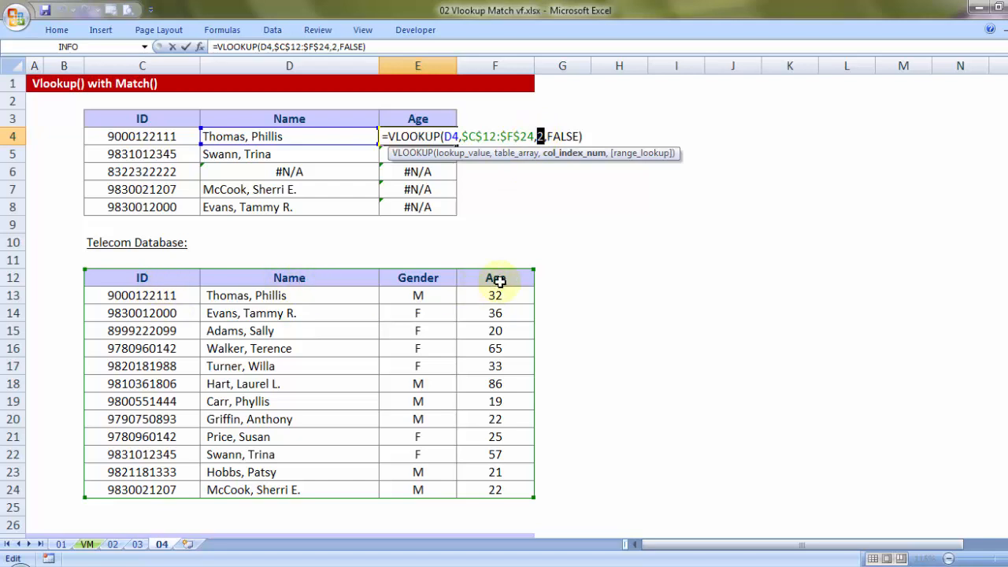
{"action": "key", "text": "Escape"}
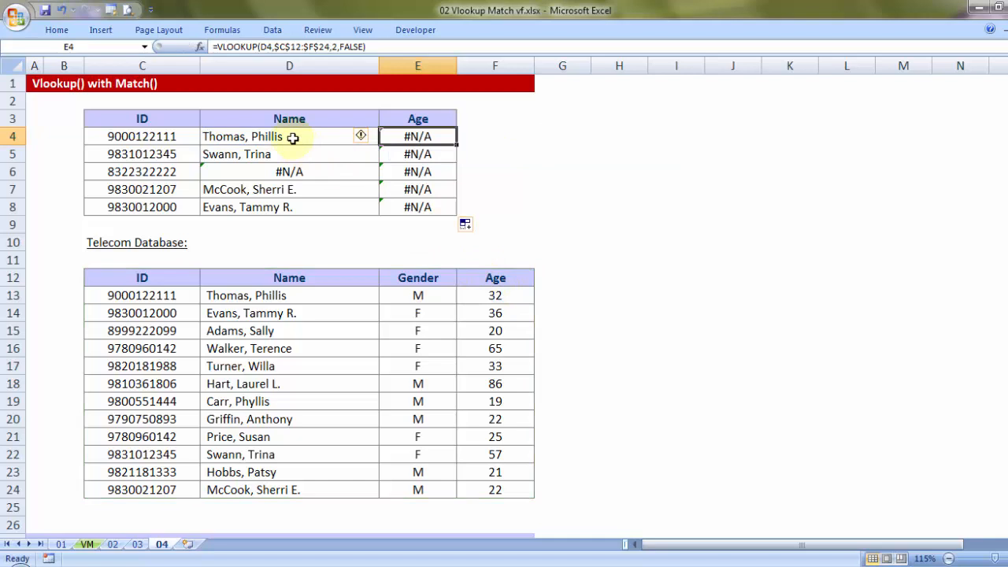
{"action": "double_click", "coordinate": [290, 137]}
{"action": "key", "text": "Escape"}
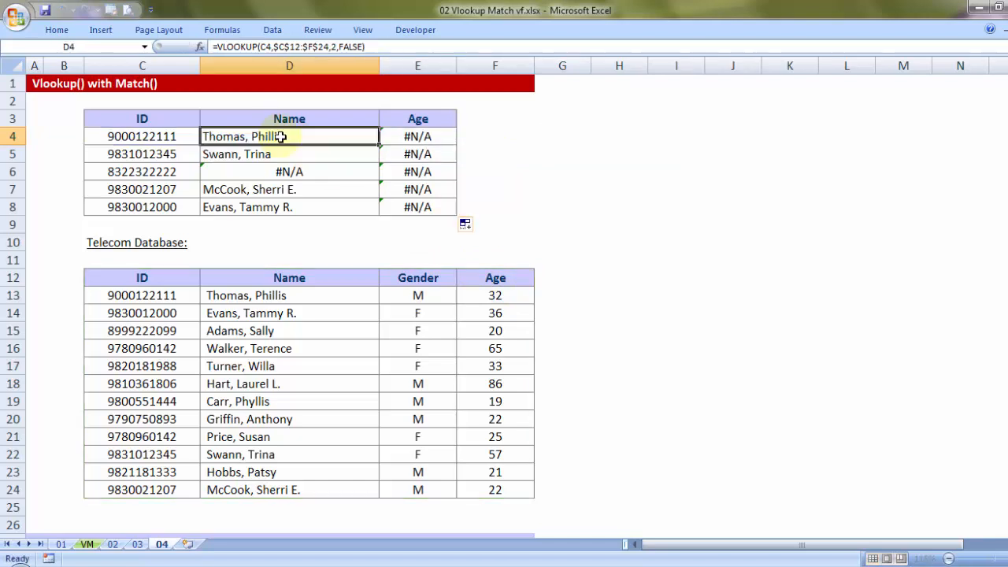
{"action": "left_click", "coordinate": [415, 135]}
{"action": "double_click", "coordinate": [412, 136]}
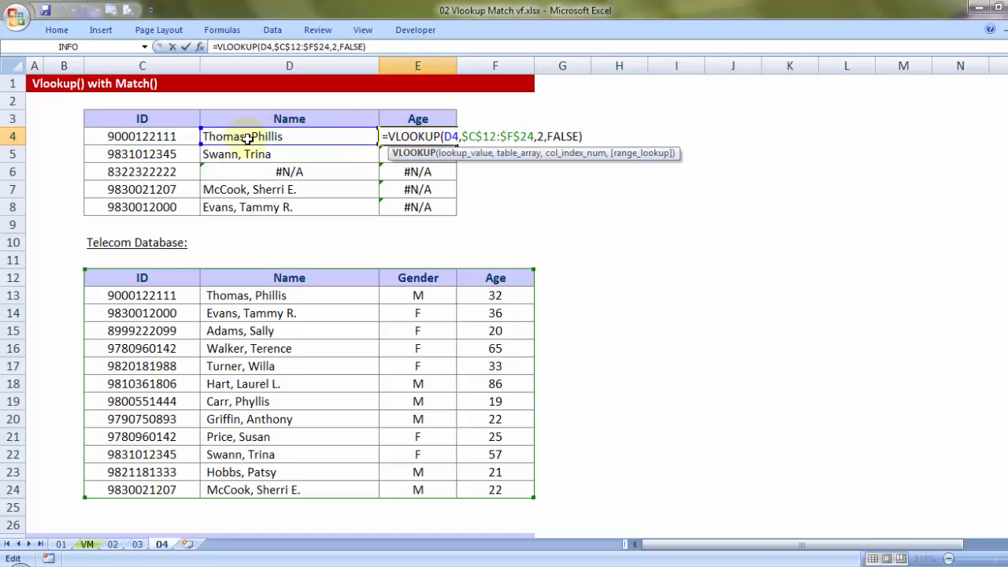
{"action": "key", "text": "Escape"}
- Clear D4:E8 and start a new VLOOKUP formula in D4 with the column-locked reference $C4 as the lookup value
{"action": "left_click_drag", "start_coordinate": [360, 134], "coordinate": [402, 211]}
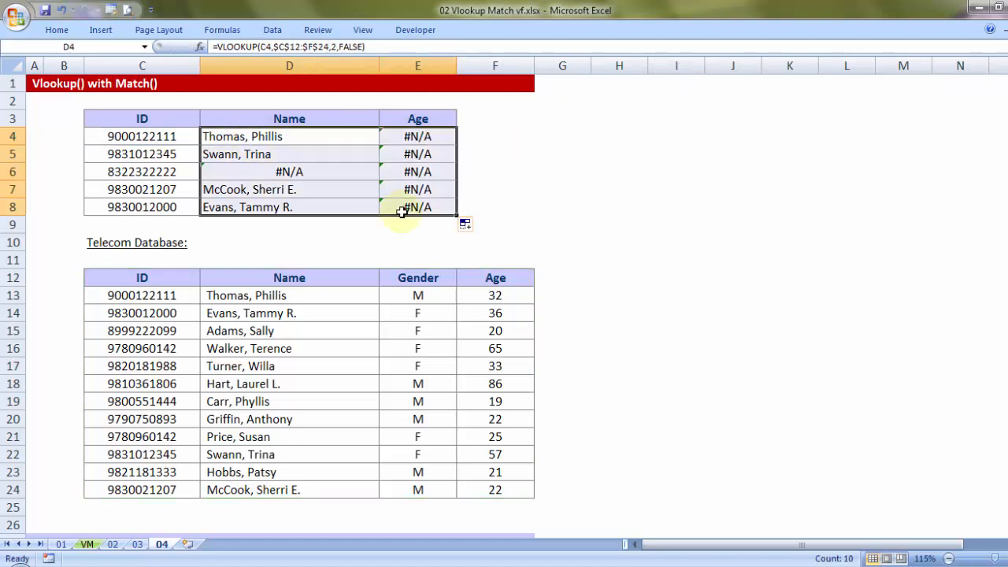
{"action": "key", "text": "Delete"}
{"action": "left_click", "coordinate": [316, 139]}
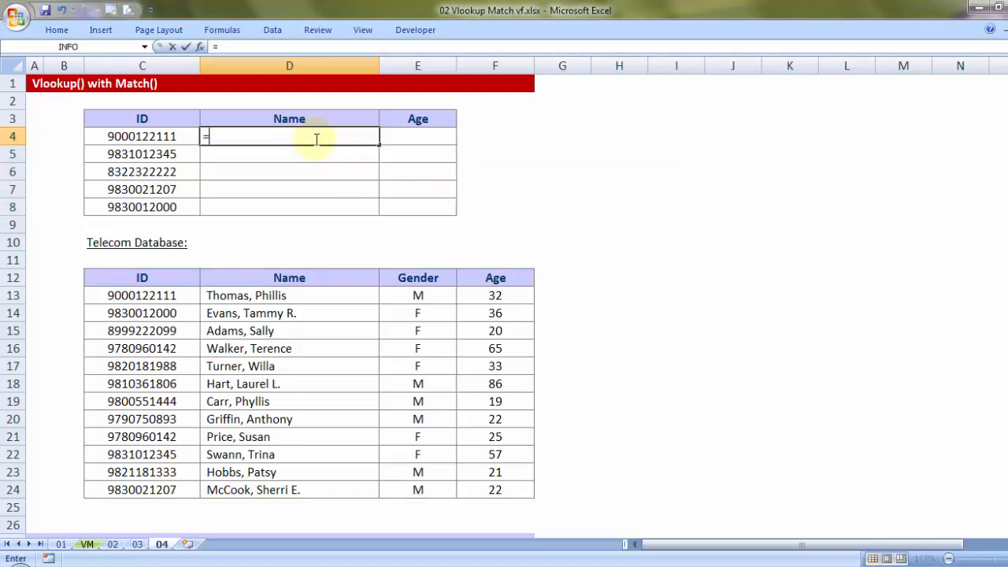
{"action": "type", "text": "=vl"}
{"action": "key", "text": "Tab"}
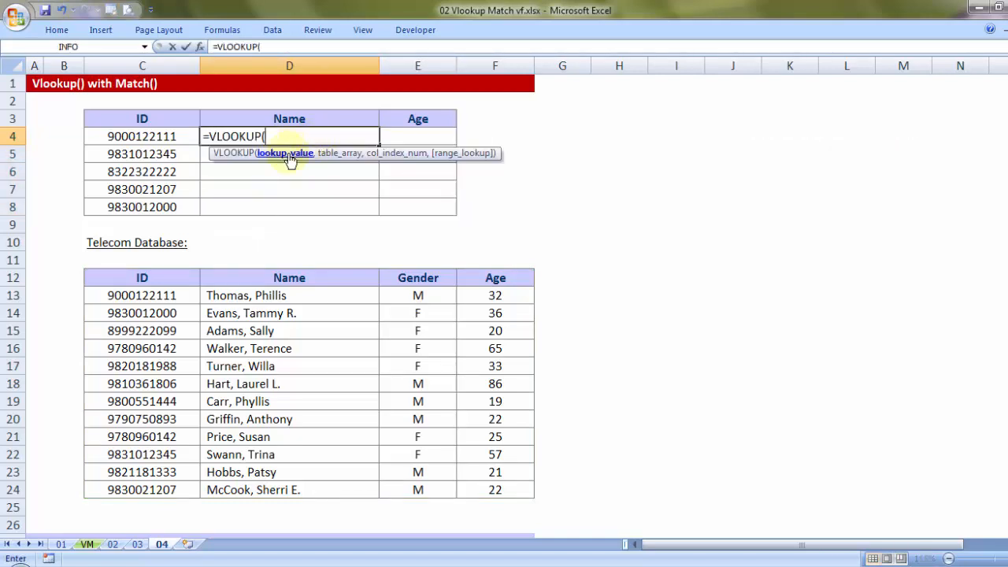
{"action": "left_click", "coordinate": [145, 136]}
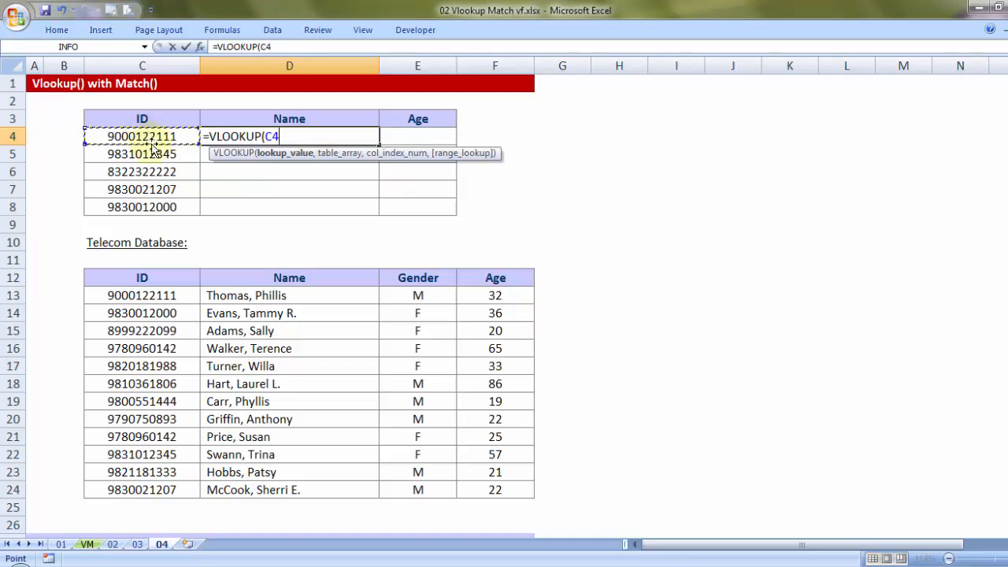
{"action": "double_click", "coordinate": [268, 137]}
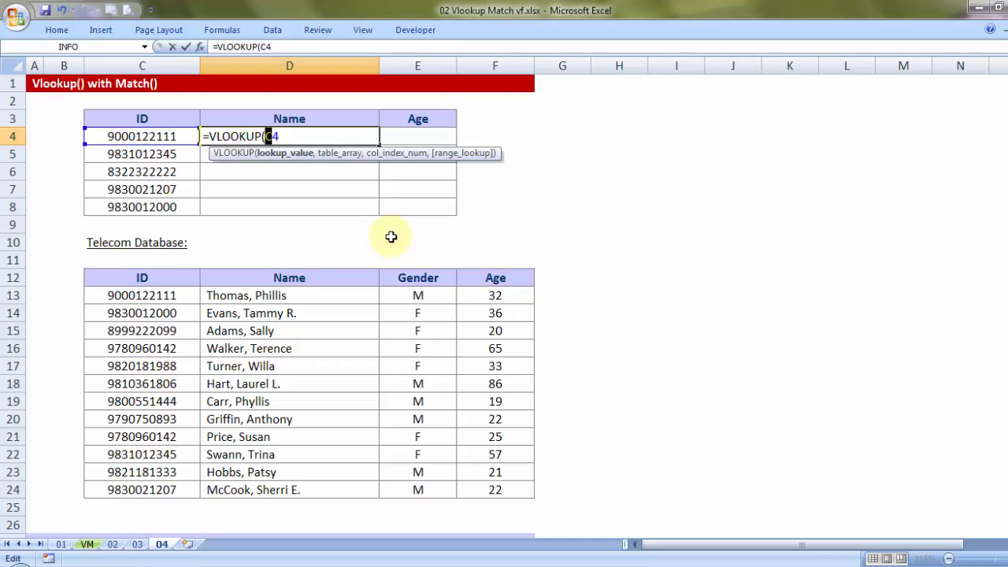
{"action": "left_click", "coordinate": [274, 137]}
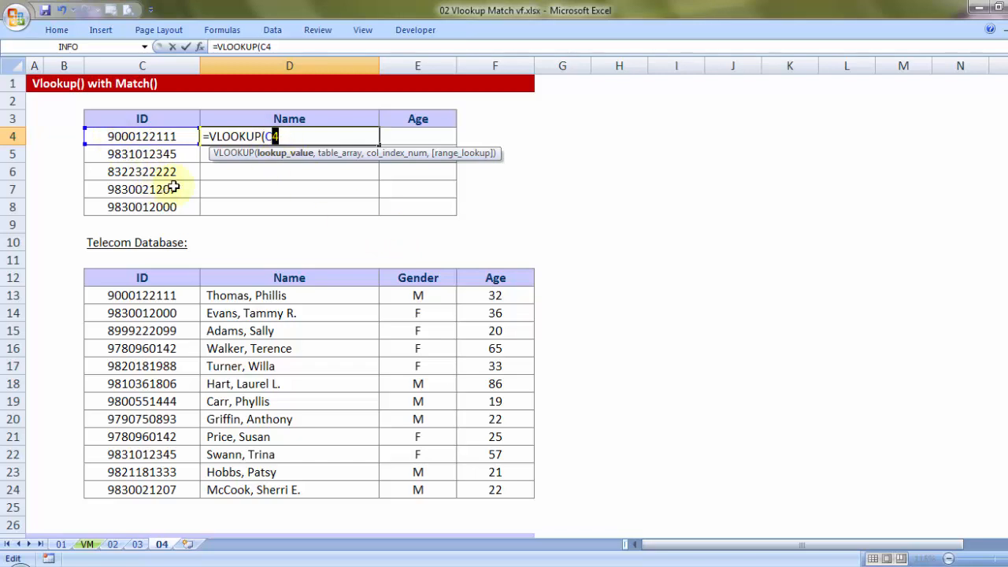
{"action": "left_click", "coordinate": [267, 137]}
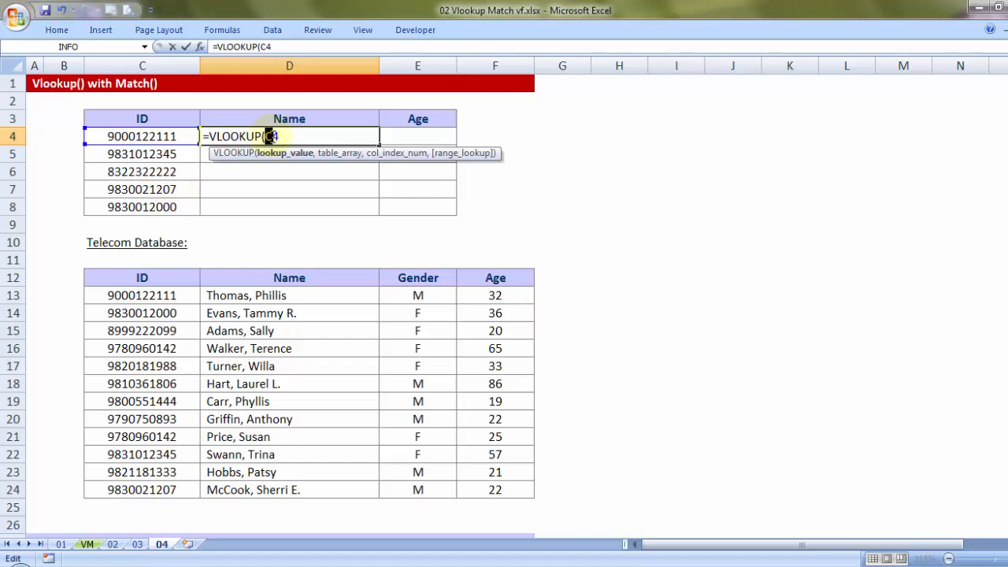
{"action": "left_click", "coordinate": [269, 137]}
{"action": "type", "text": "$C4,"}
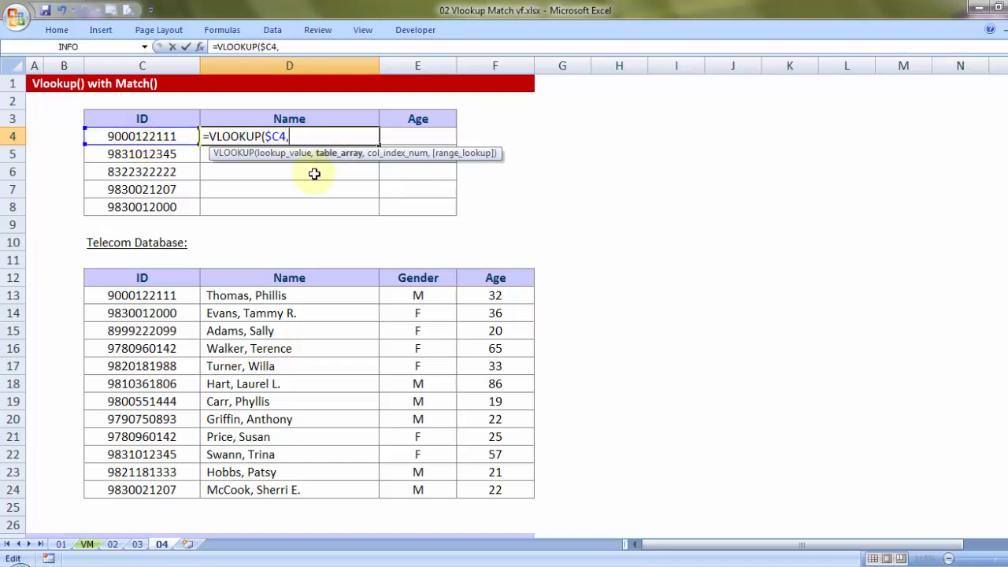
- Add the Telecom Database range $C$12:$F$24, including its header row, as the formula's absolute table array
{"action": "left_click_drag", "start_coordinate": [152, 279], "coordinate": [481, 491]}
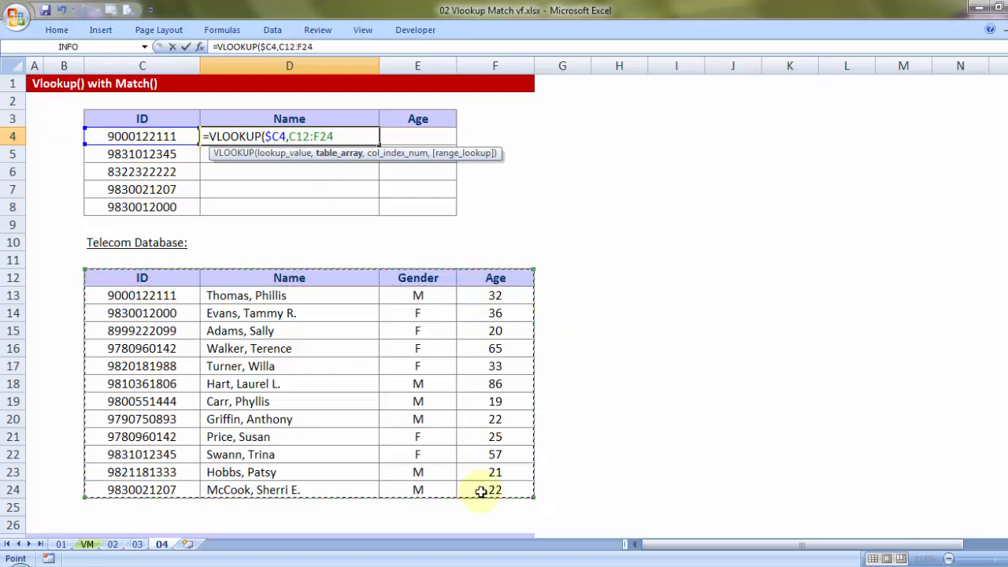
{"action": "key", "text": "F4"}
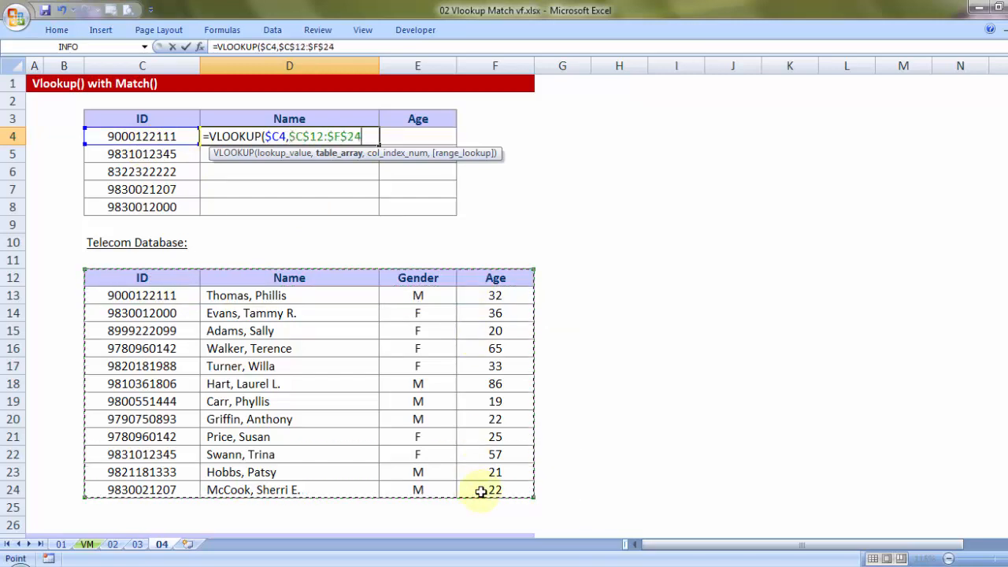
{"action": "type", "text": ","}
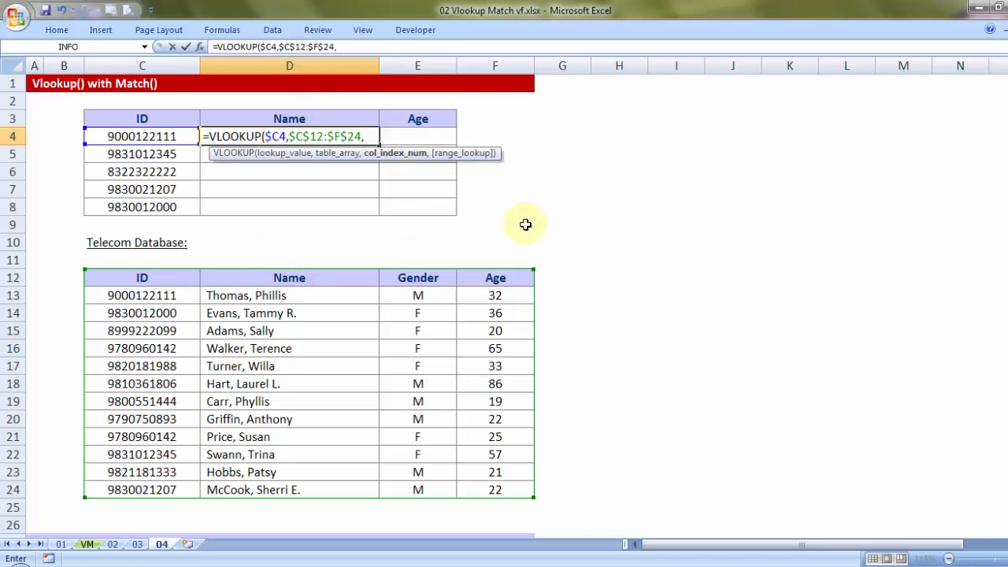
- Nest a MATCH function as the column index, with the row-locked header reference D$3 as its lookup value
{"action": "type", "text": "mat"}
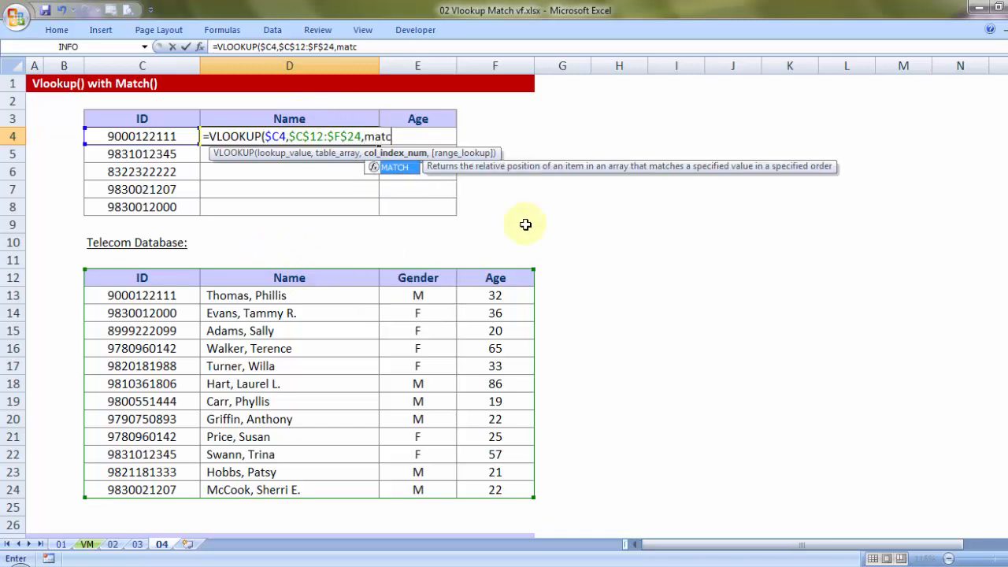
{"action": "type", "text": "c"}
{"action": "key", "text": "Tab"}
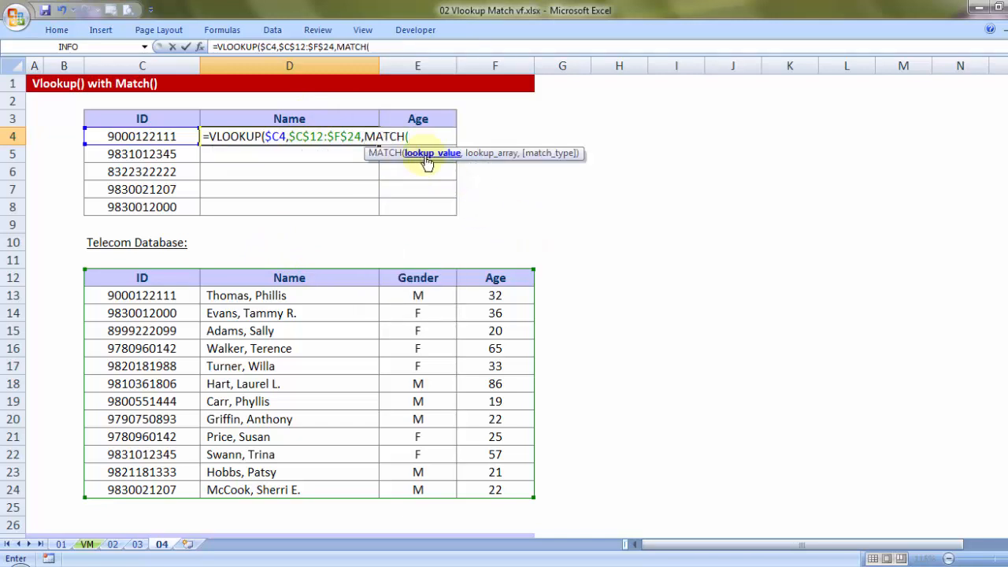
{"action": "left_click", "coordinate": [302, 117]}
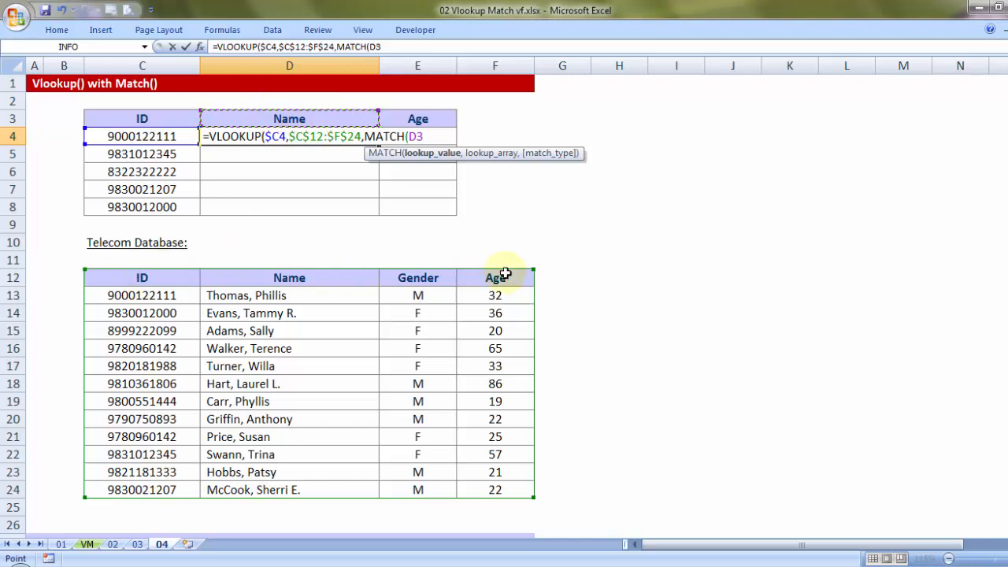
{"action": "double_click", "coordinate": [414, 136]}
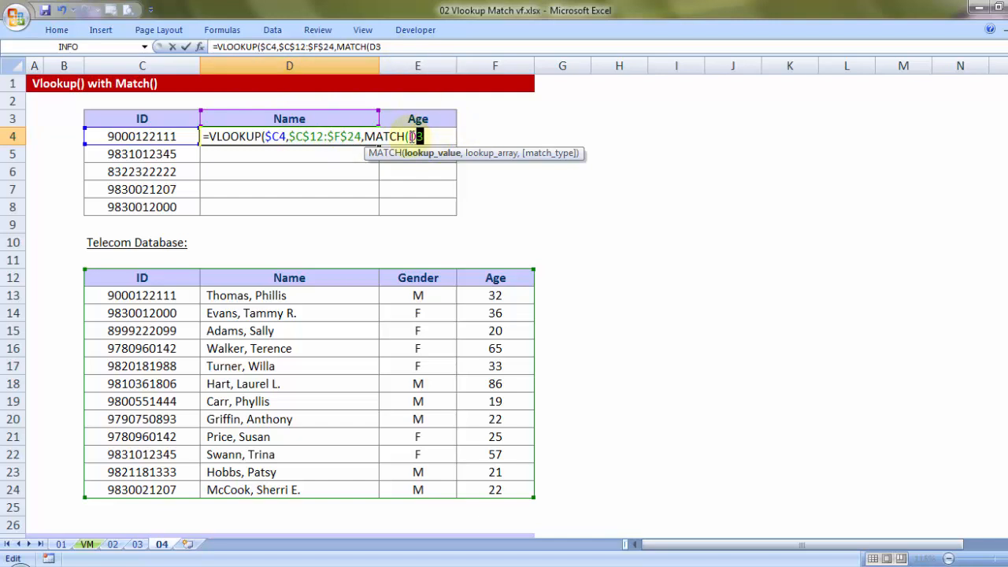
{"action": "left_click_drag", "start_coordinate": [410, 136], "coordinate": [418, 135]}
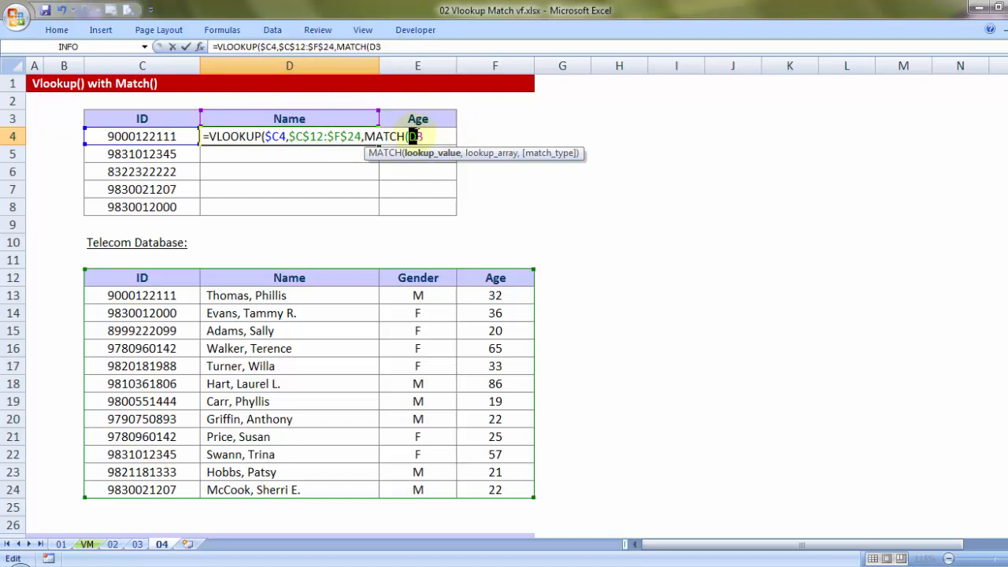
{"action": "left_click", "coordinate": [413, 136]}
{"action": "type", "text": "$3,"}
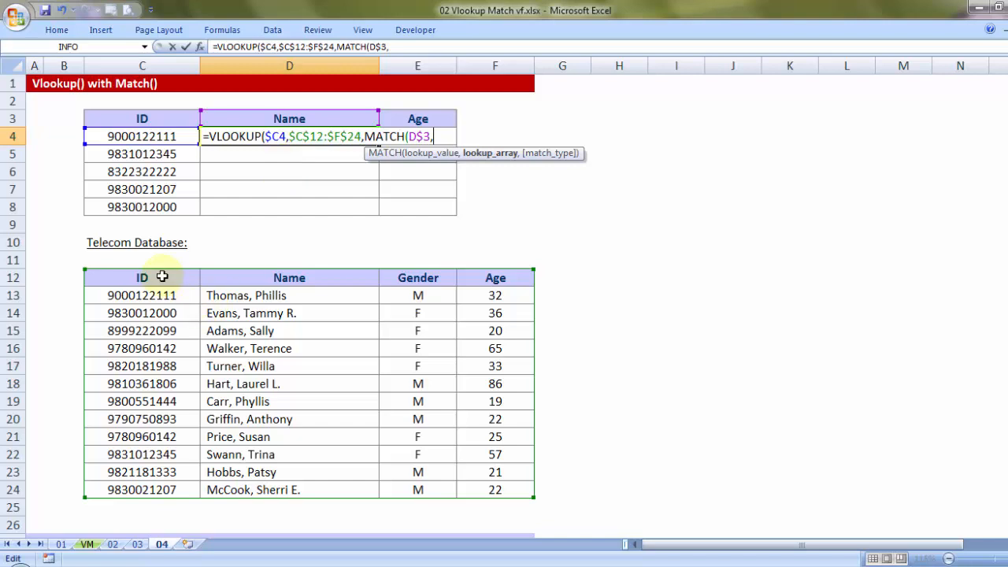
- Complete MATCH with the absolute header range $C$12:$F$12 and match type 0, and close the VLOOKUP with FALSE for exact match
{"action": "left_click_drag", "start_coordinate": [129, 276], "coordinate": [481, 282]}
{"action": "key", "text": "F4"}
{"action": "type", "text": ",0)"}
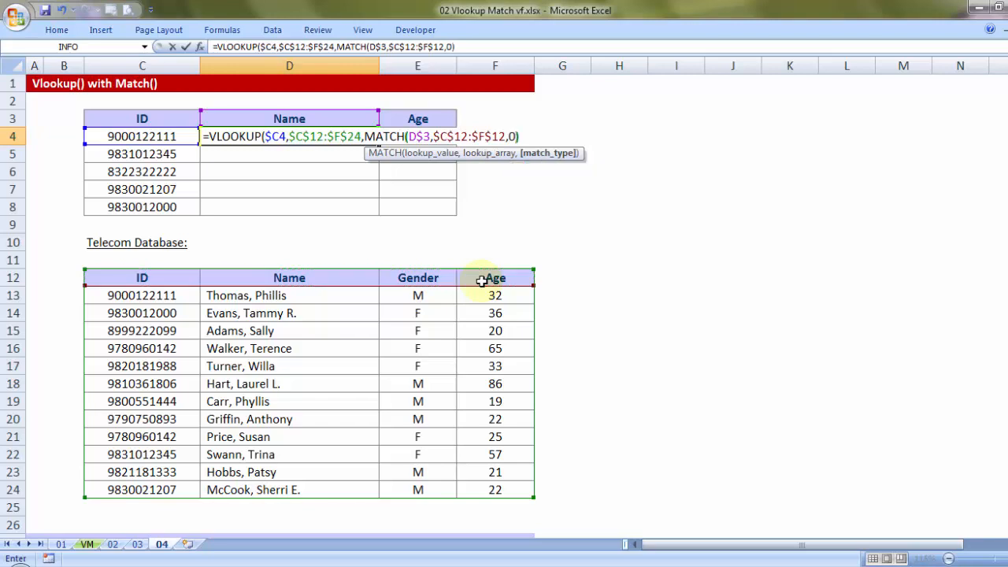
{"action": "type", "text": ","}
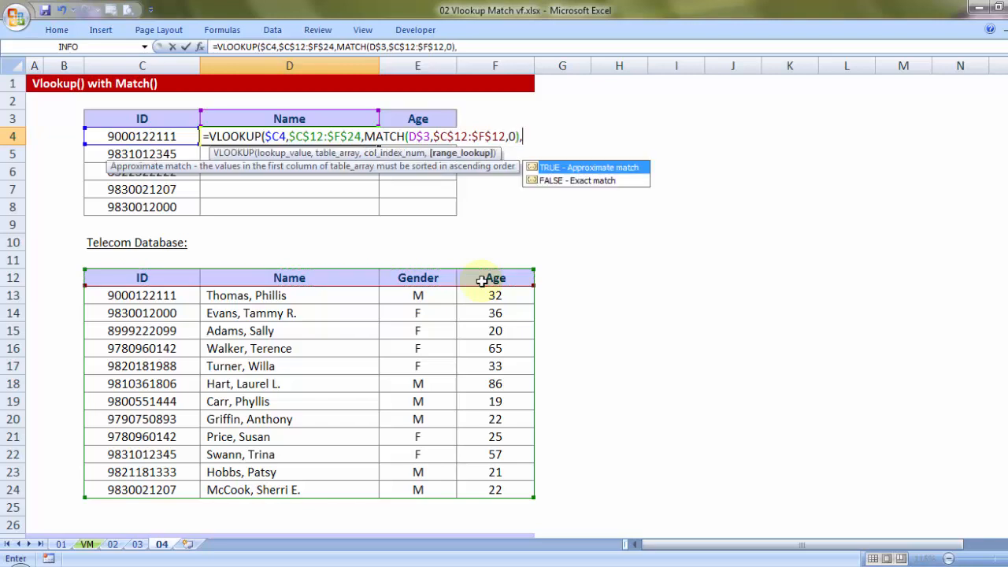
{"action": "left_click", "coordinate": [562, 181]}
{"action": "double_click", "coordinate": [562, 181]}
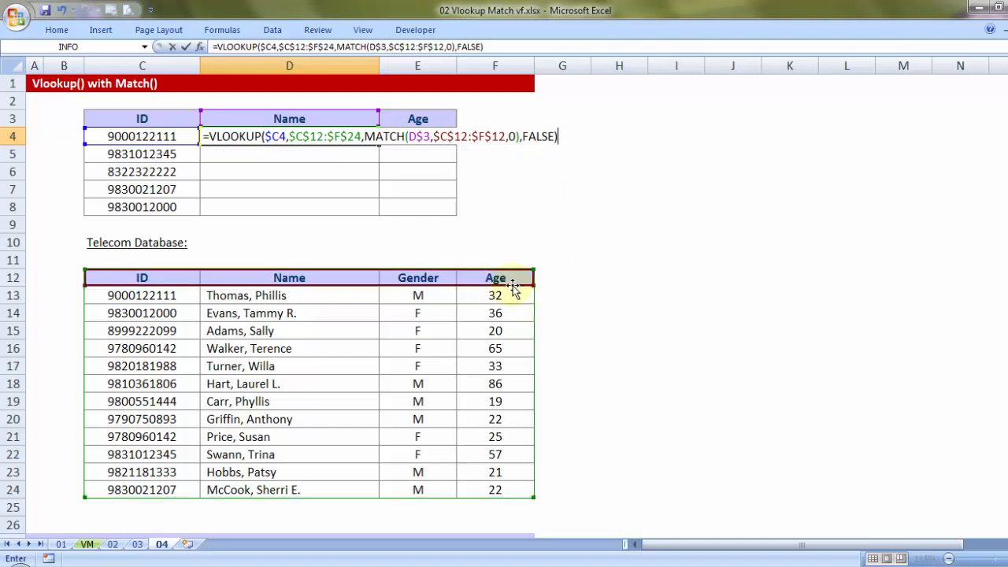
- Check the mixed references $C4 and D$3, enter the formula in D4, and fill it across D4:E8
{"action": "left_click", "coordinate": [266, 136]}
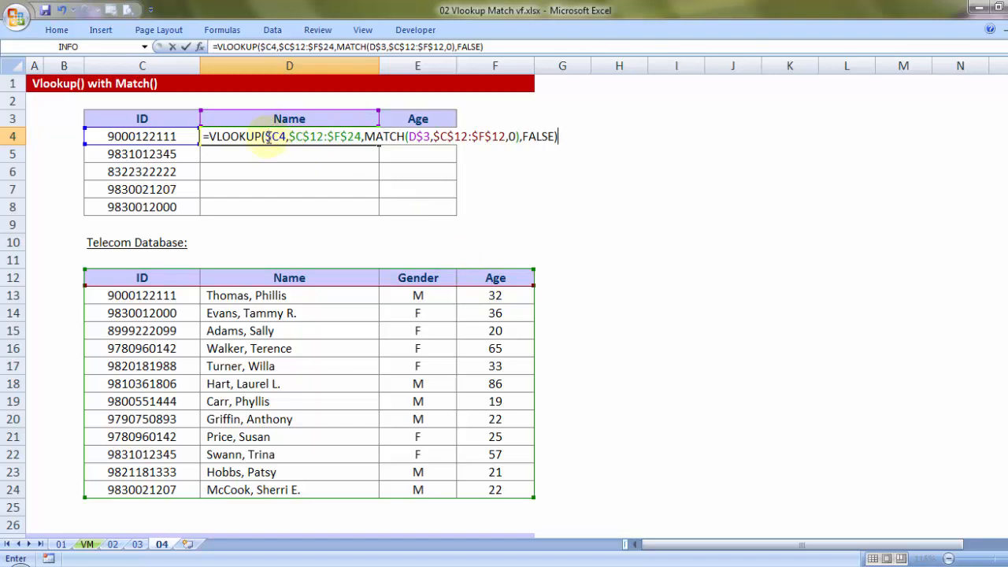
{"action": "left_click_drag", "start_coordinate": [266, 136], "coordinate": [288, 136]}
{"action": "left_click_drag", "start_coordinate": [409, 137], "coordinate": [432, 137]}
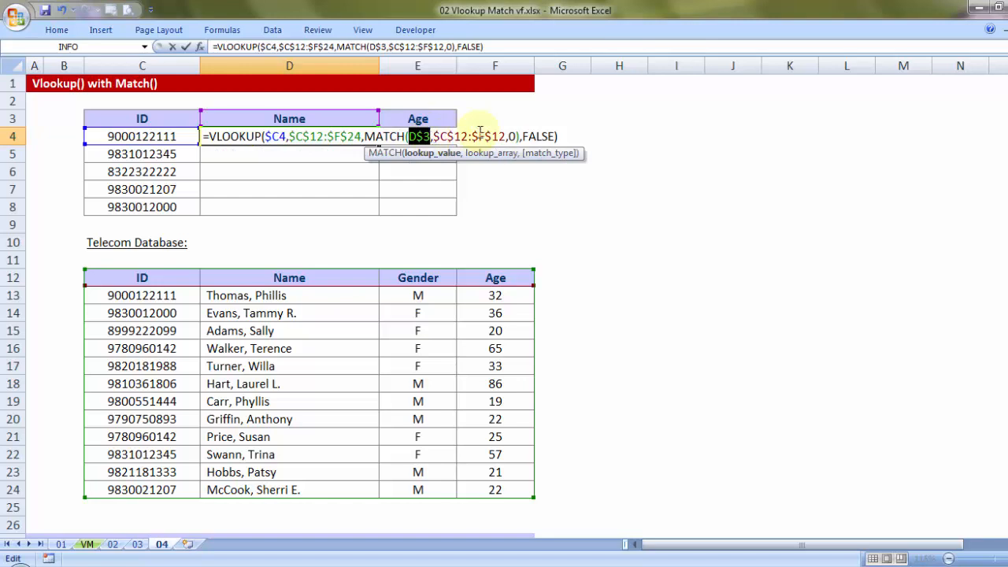
{"action": "left_click", "coordinate": [571, 137]}
{"action": "key", "text": "Return"}
{"action": "left_click", "coordinate": [367, 139]}
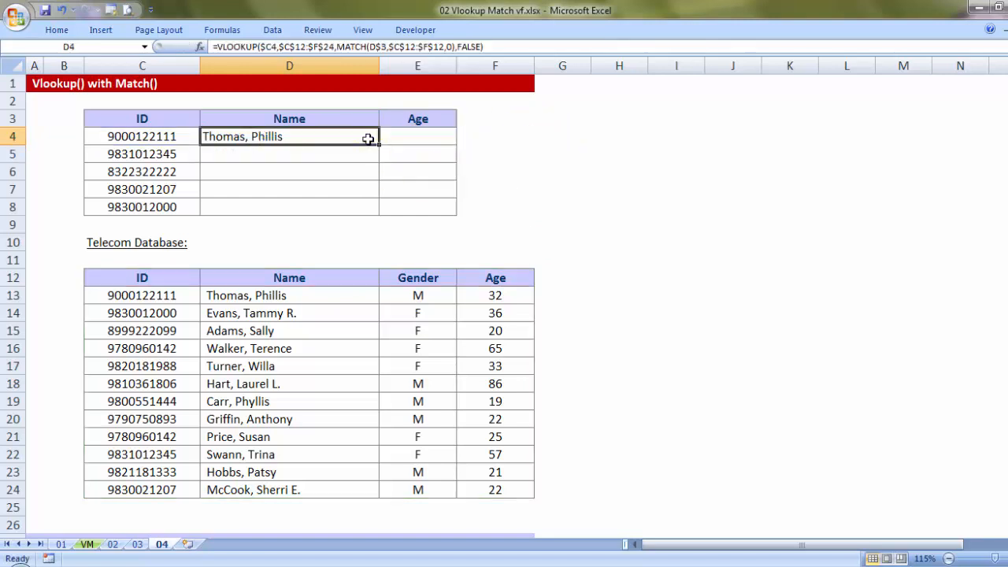
{"action": "left_click_drag", "start_coordinate": [379, 145], "coordinate": [458, 212]}
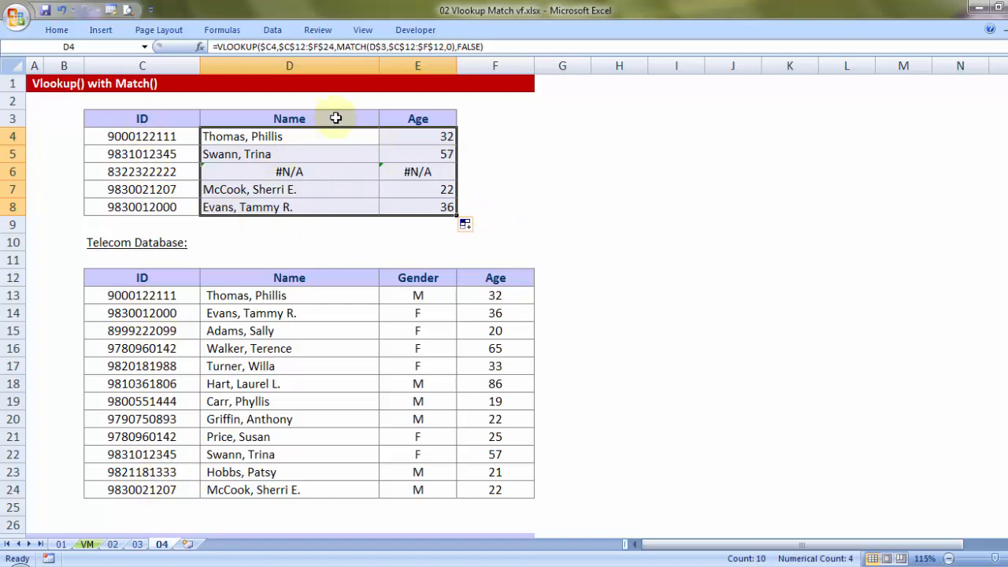
- Try Gender as the header in E3 and undo the change
{"action": "left_click", "coordinate": [412, 119]}
{"action": "type", "text": "Gender"}
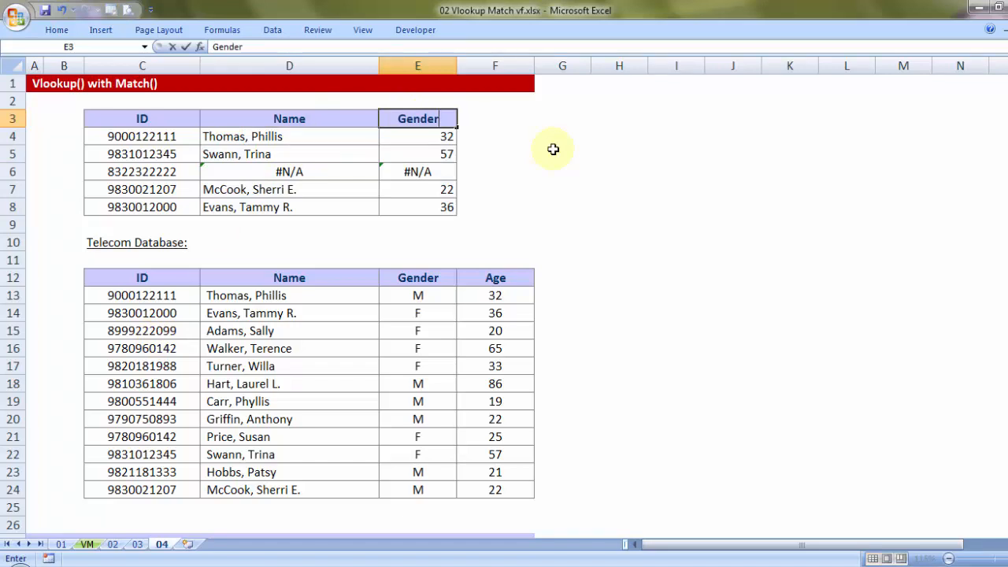
{"action": "key", "text": "Return"}
{"action": "key", "text": "ctrl+z"}
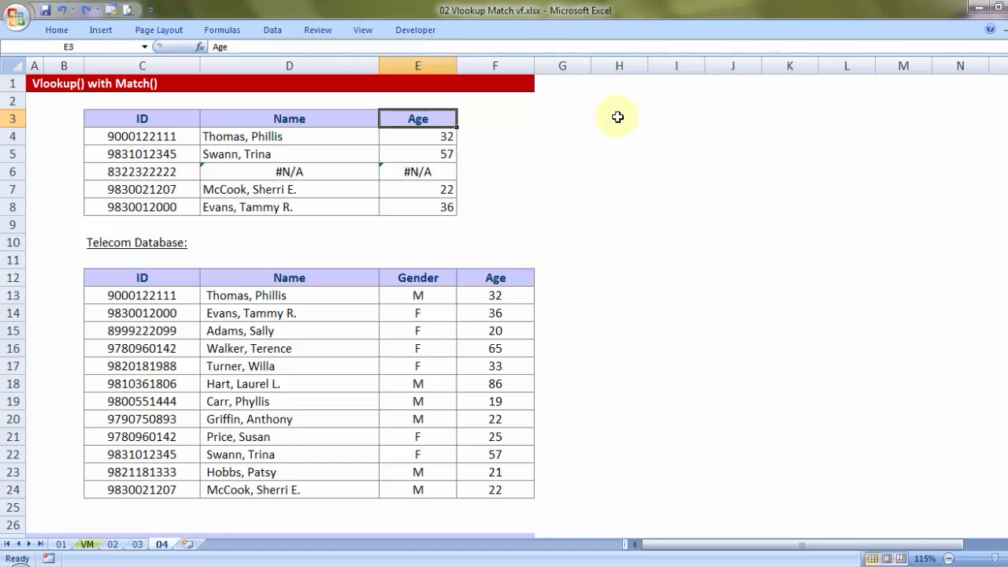
- Enter the sample headers ID, Name, Desig, Basic and HRA in cells H3 to L3
{"action": "left_click", "coordinate": [618, 117]}
{"action": "type", "text": "ID"}
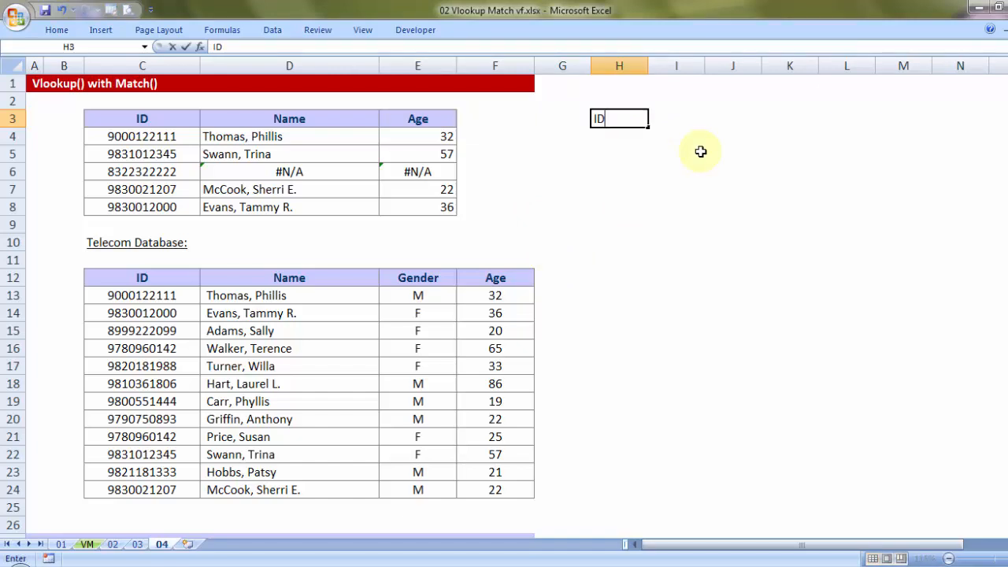
{"action": "key", "text": "Tab"}
{"action": "type", "text": "Nam"}
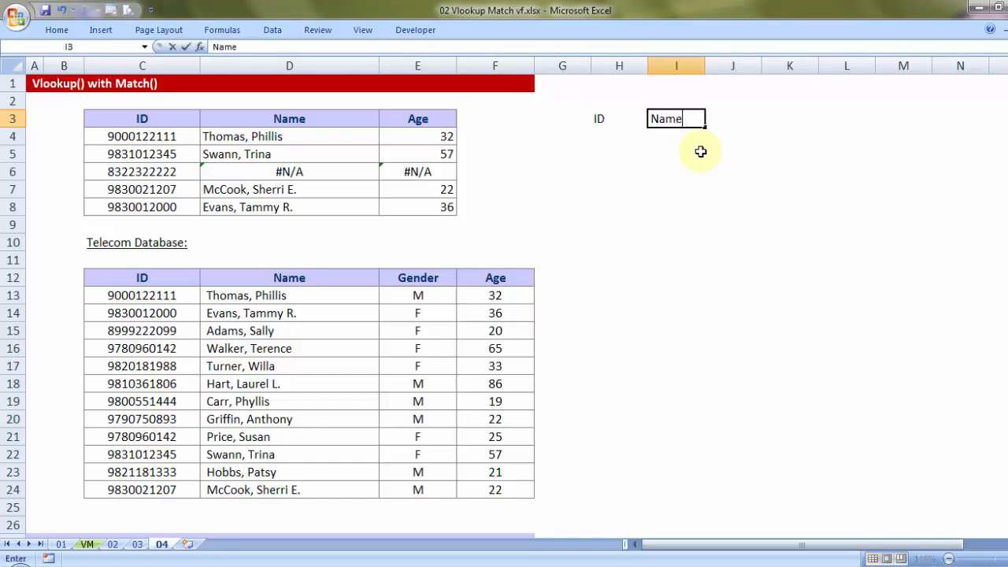
{"action": "type", "text": "e"}
{"action": "key", "text": "Tab"}
{"action": "type", "text": "Desig"}
{"action": "key", "text": "Tab"}
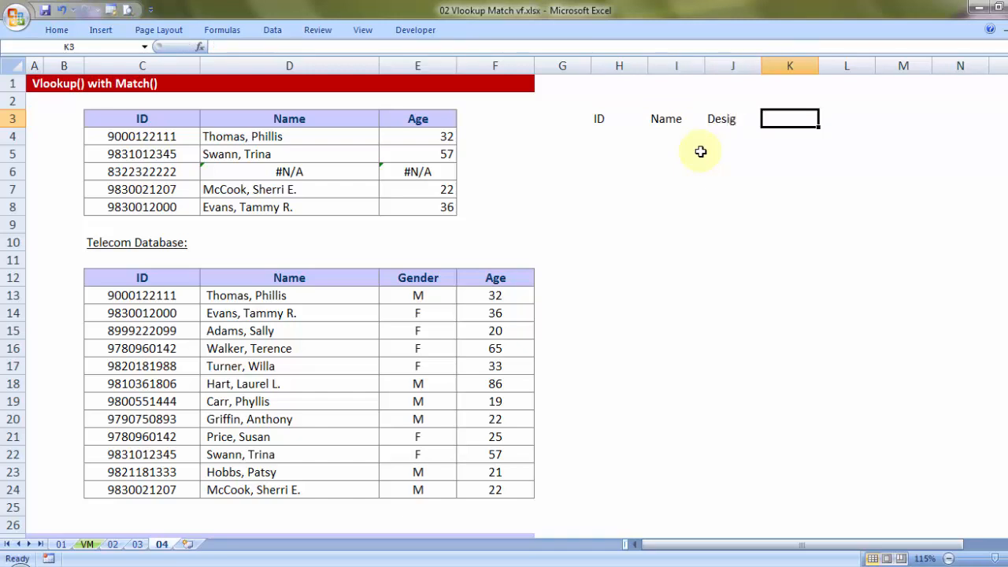
{"action": "type", "text": "Basic"}
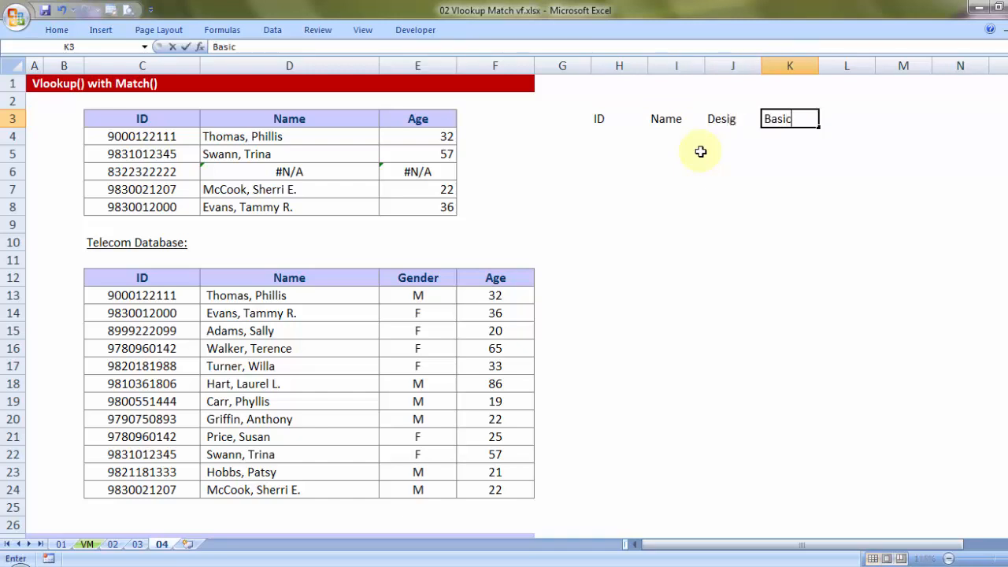
{"action": "key", "text": "Tab"}
{"action": "type", "text": "HR"}
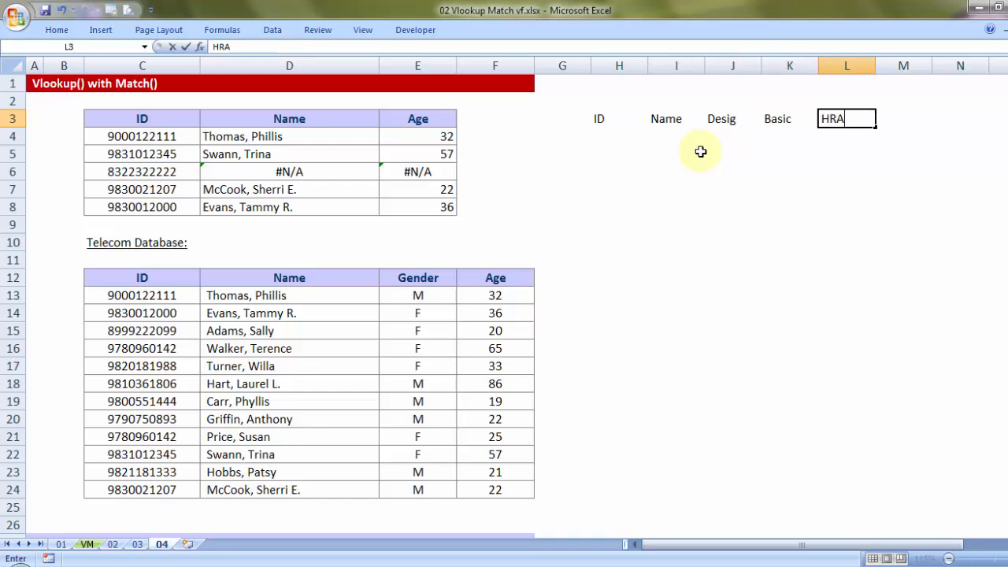
{"action": "key", "text": "Tab"}
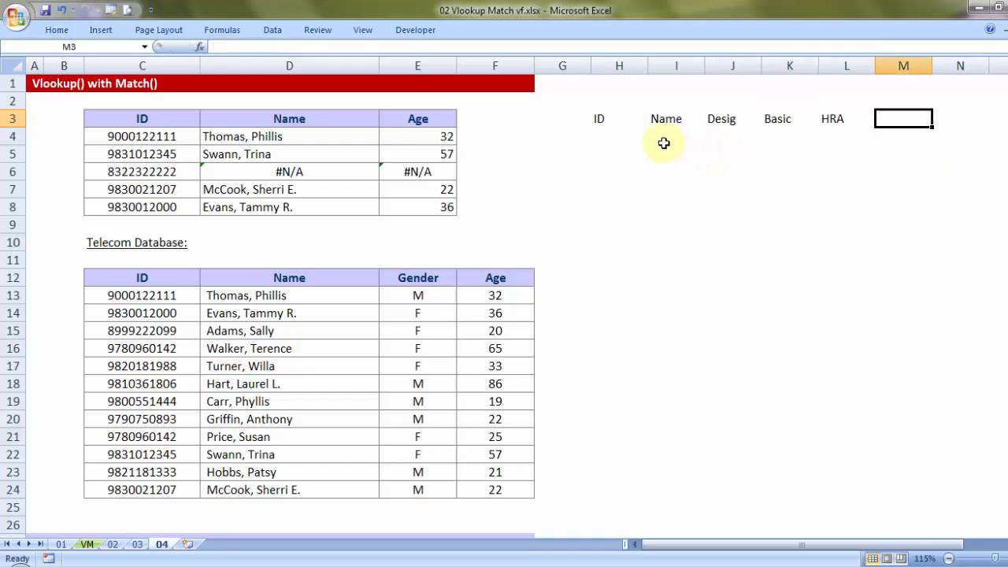
- Compare the sample headers Name to HRA in row 3 with the telecom database headers Name, Gender and Age in row 12
{"action": "left_click", "coordinate": [154, 137]}
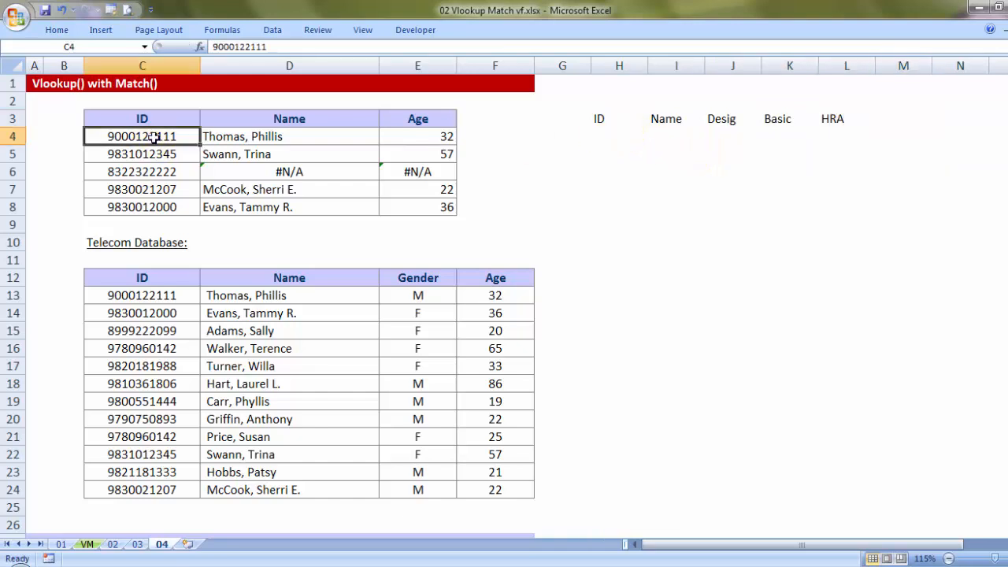
{"action": "key", "text": "ctrl+c"}
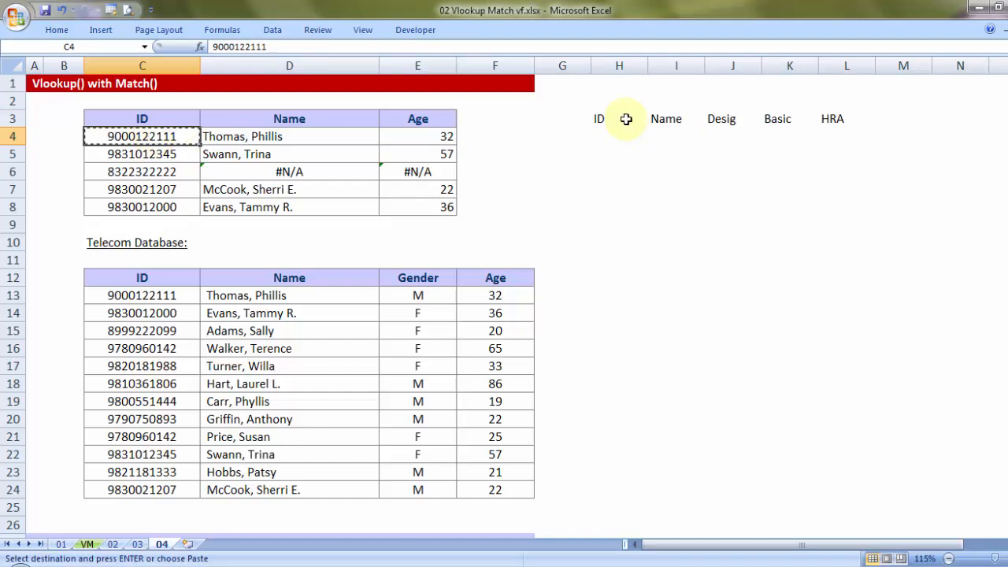
{"action": "left_click", "coordinate": [676, 119]}
{"action": "left_click", "coordinate": [722, 123]}
{"action": "left_click", "coordinate": [773, 119]}
{"action": "left_click", "coordinate": [824, 119]}
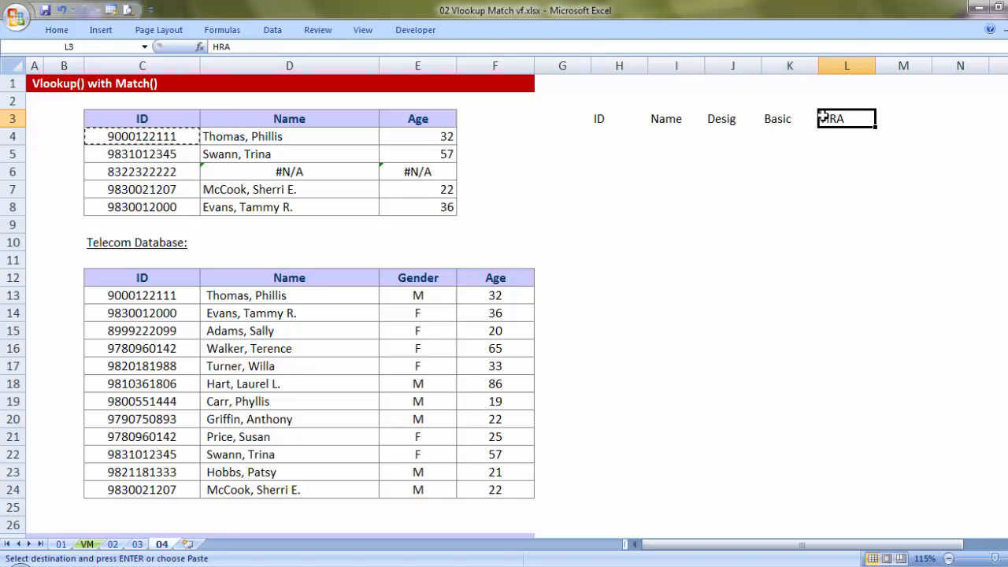
{"action": "left_click", "coordinate": [286, 280]}
{"action": "left_click", "coordinate": [441, 279]}
{"action": "left_click", "coordinate": [494, 279]}
- Change the header in E3 to Gender to test the lookup formula below it
{"action": "left_click", "coordinate": [426, 120]}
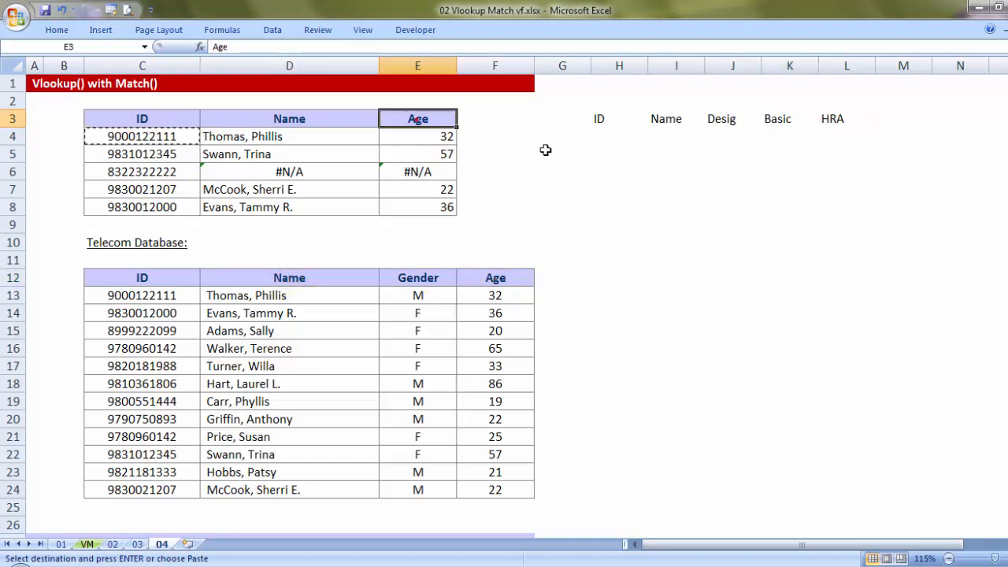
{"action": "type", "text": "Gender"}
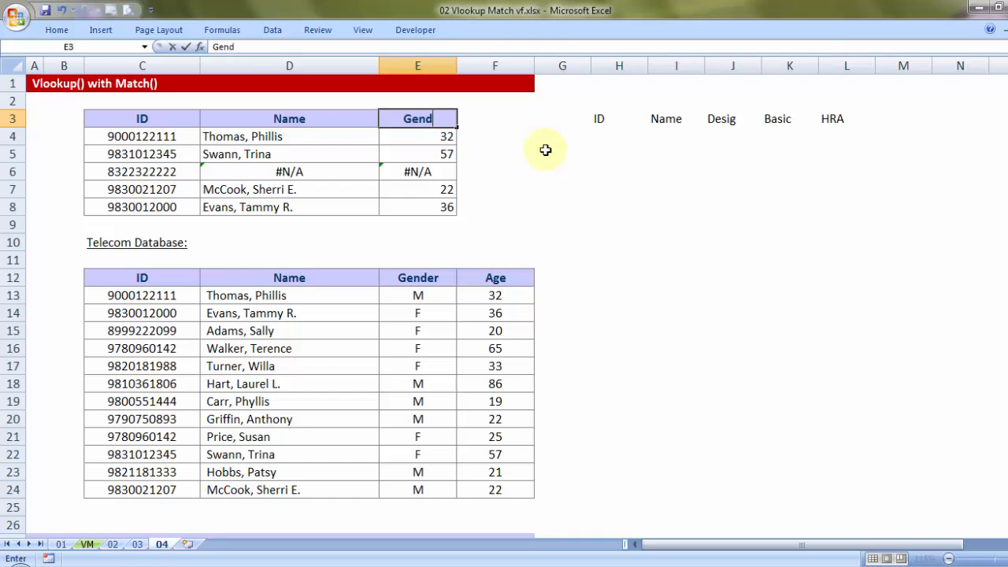
{"action": "key", "text": "Return"}
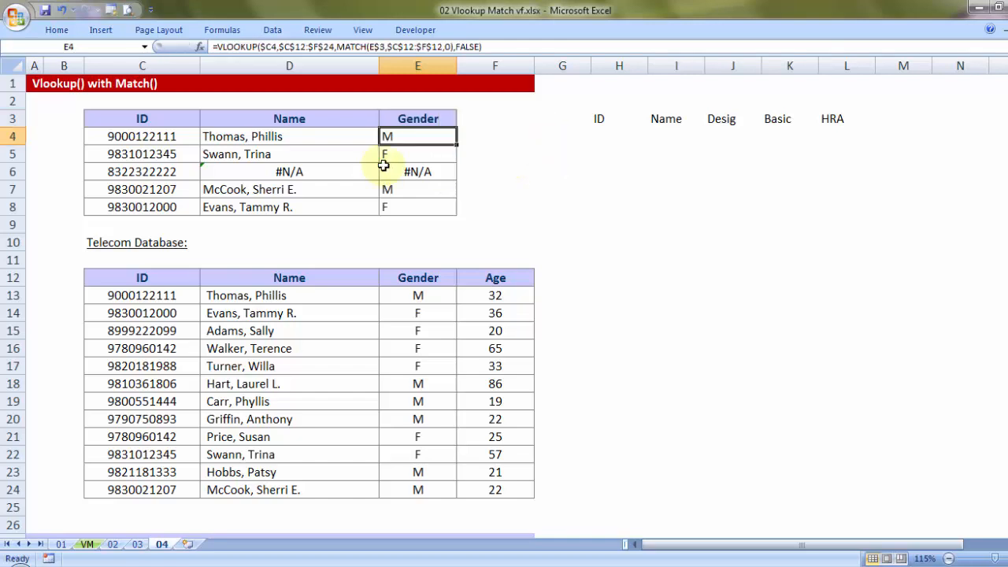
- Add list data validation to the header cell E3, using the database headers $D$12:$F$12 as the source
{"action": "left_click", "coordinate": [416, 118]}
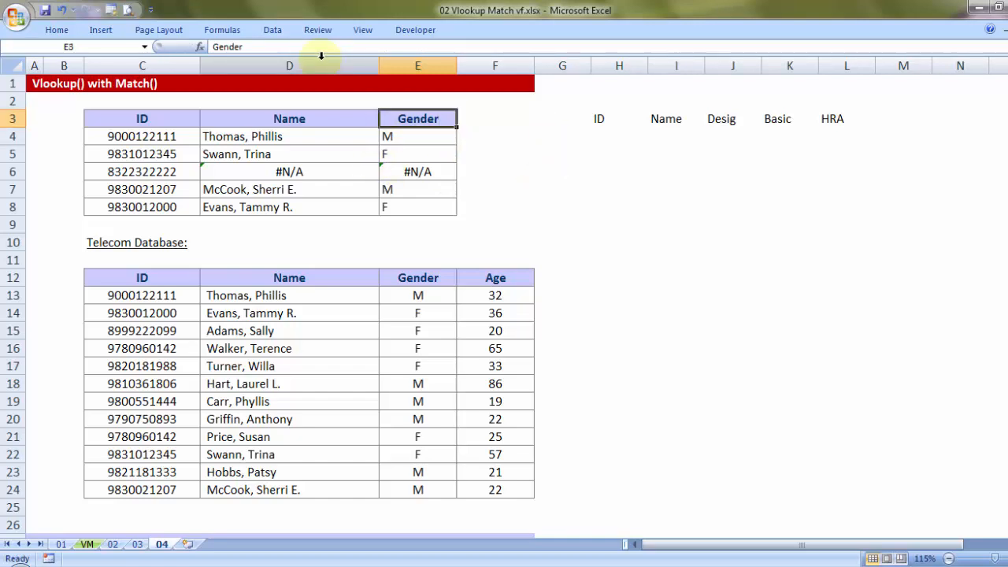
{"action": "left_click", "coordinate": [278, 30]}
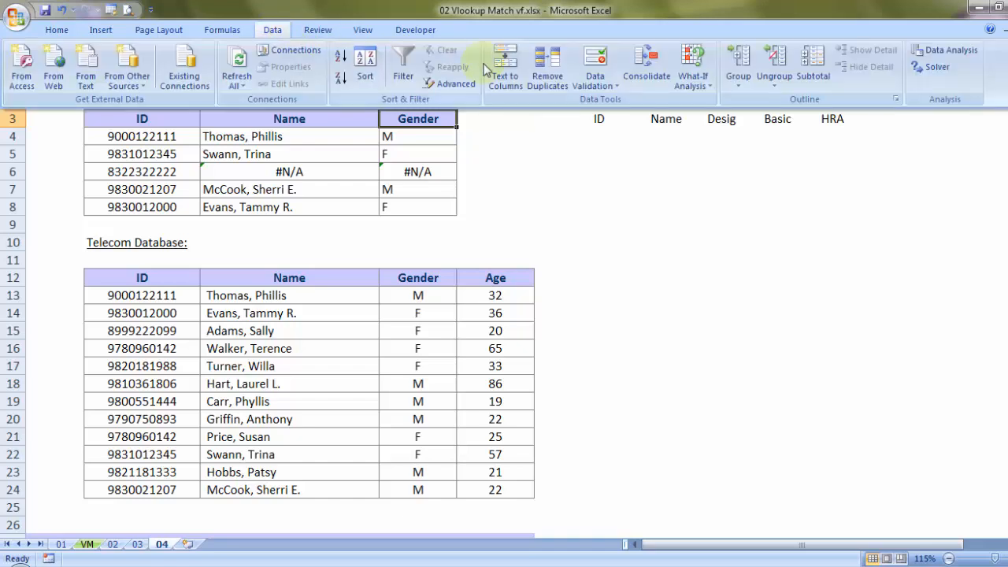
{"action": "left_click", "coordinate": [596, 83]}
{"action": "left_click", "coordinate": [598, 102]}
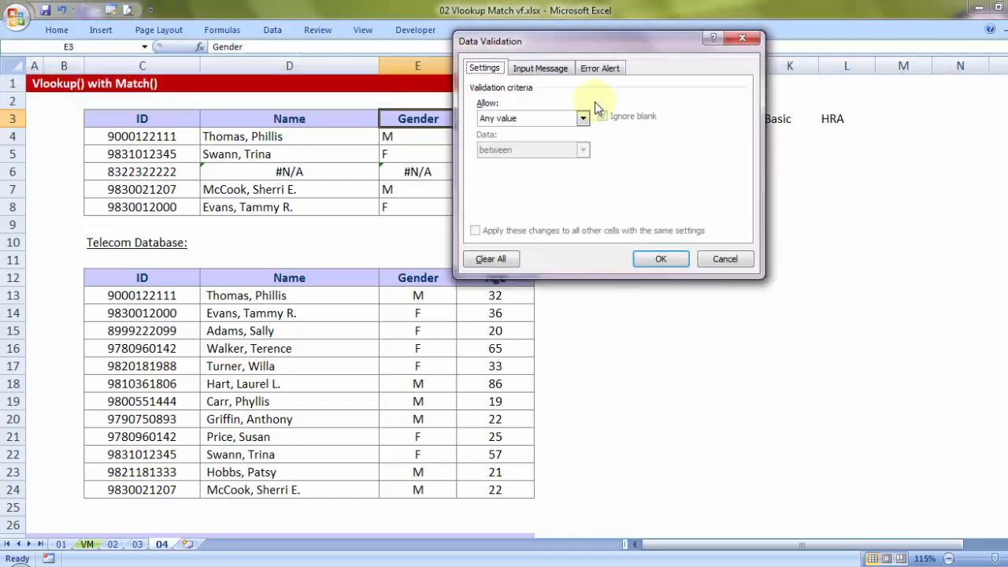
{"action": "left_click", "coordinate": [583, 118]}
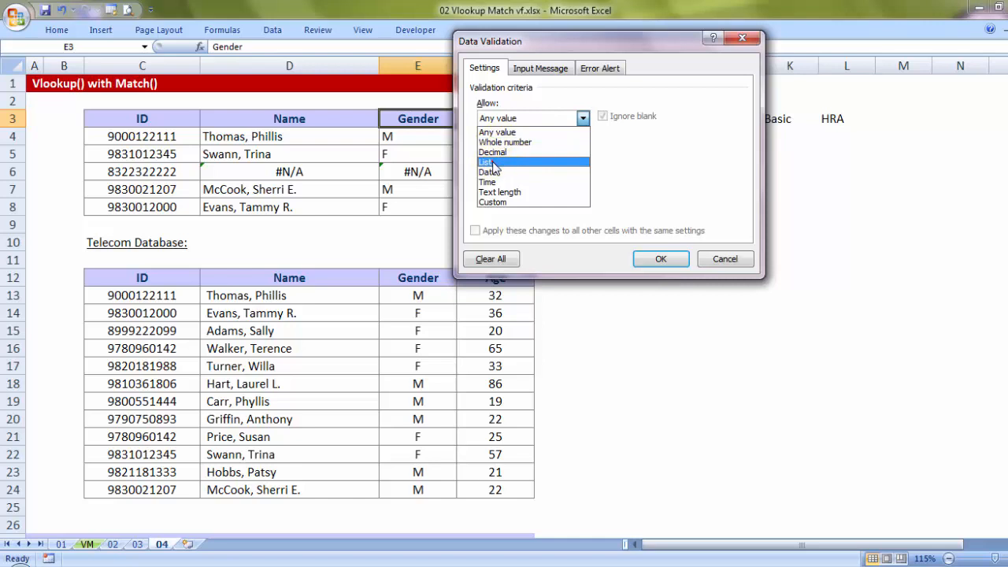
{"action": "left_click", "coordinate": [495, 162]}
{"action": "left_click_drag", "start_coordinate": [524, 41], "coordinate": [654, 41]}
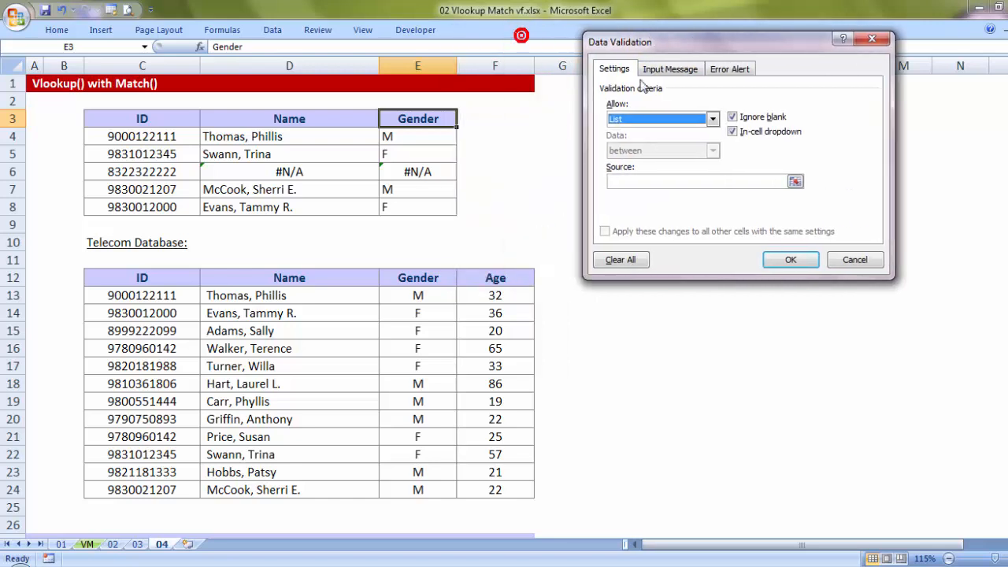
{"action": "left_click", "coordinate": [620, 181]}
{"action": "left_click_drag", "start_coordinate": [205, 277], "coordinate": [500, 279]}
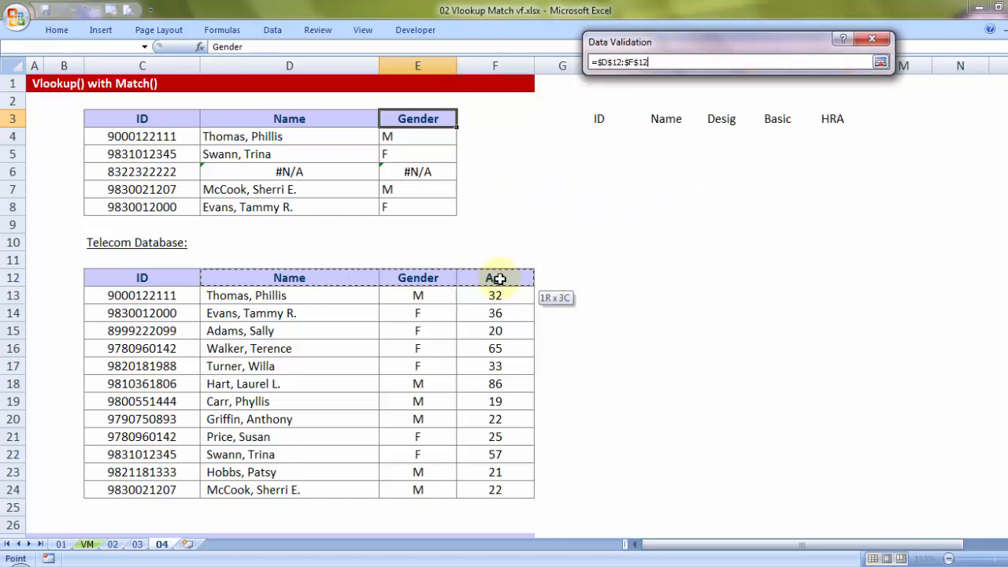
{"action": "left_click", "coordinate": [788, 259]}
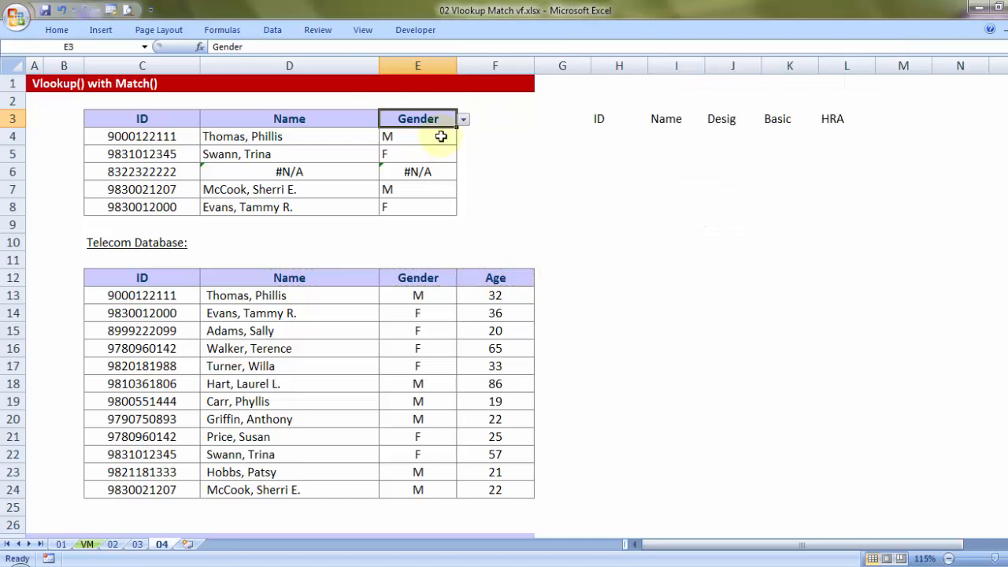
- Test the header list in E3 by choosing Age, Name, Gender and Name in turn, and finish with Age
{"action": "left_click", "coordinate": [463, 120]}
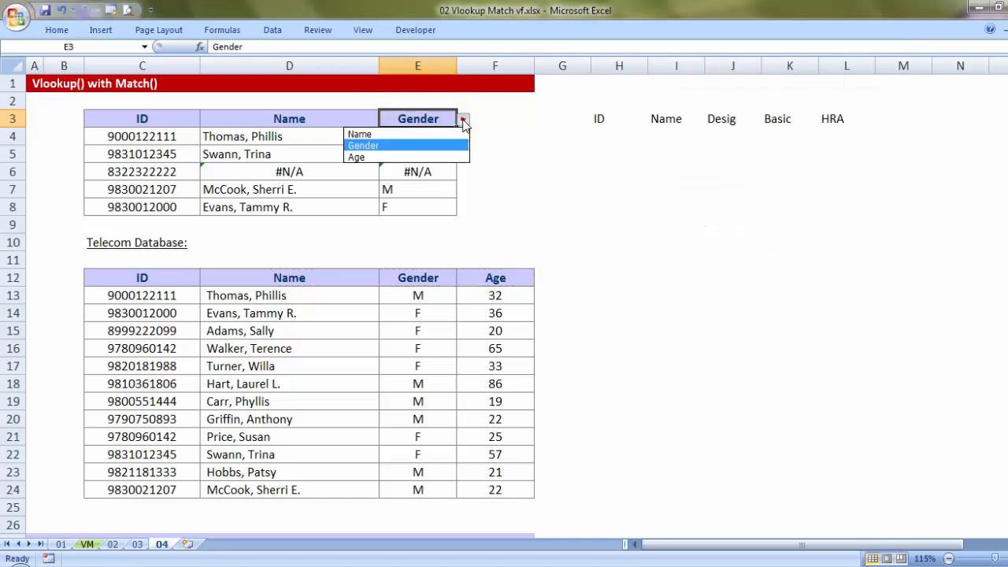
{"action": "left_click", "coordinate": [375, 157]}
{"action": "left_click", "coordinate": [464, 120]}
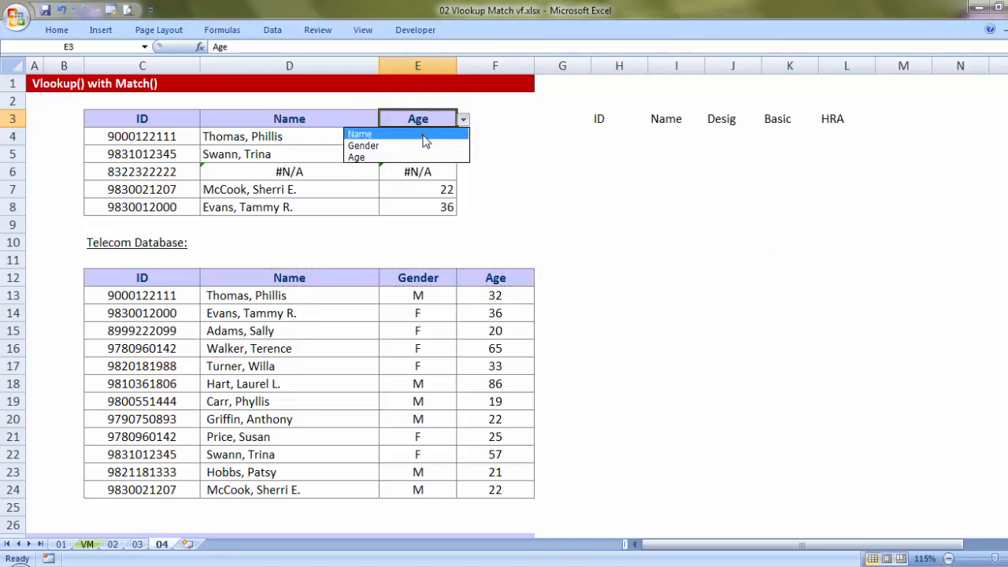
{"action": "left_click", "coordinate": [424, 136]}
{"action": "left_click", "coordinate": [463, 119]}
{"action": "left_click", "coordinate": [410, 146]}
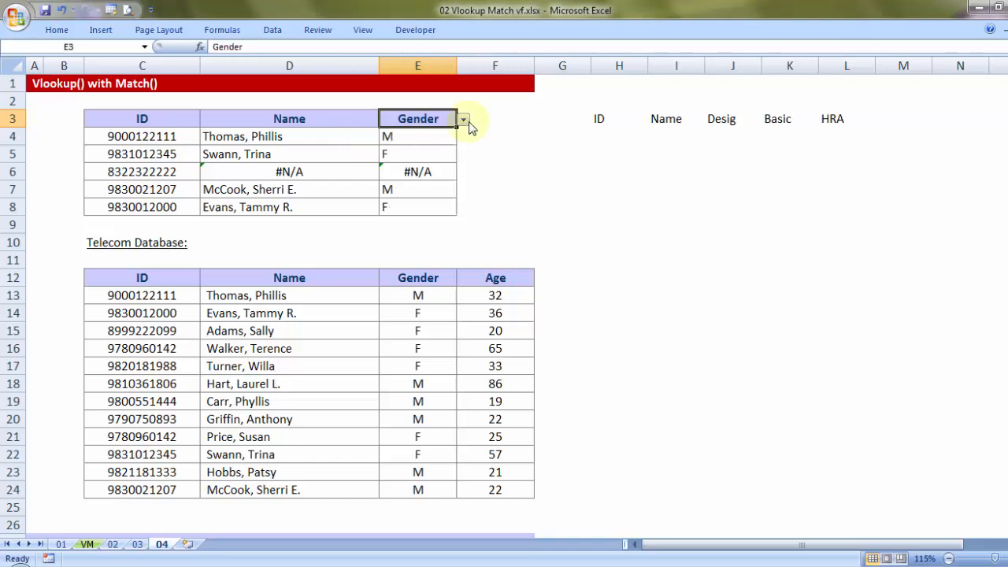
{"action": "left_click", "coordinate": [464, 119]}
{"action": "left_click", "coordinate": [387, 135]}
{"action": "left_click", "coordinate": [463, 120]}
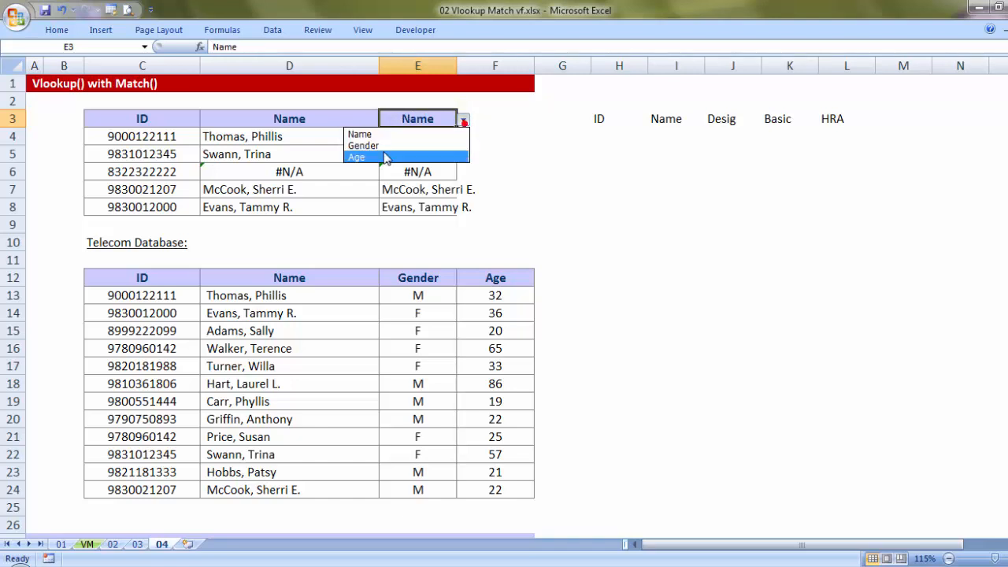
{"action": "left_click", "coordinate": [391, 157]}
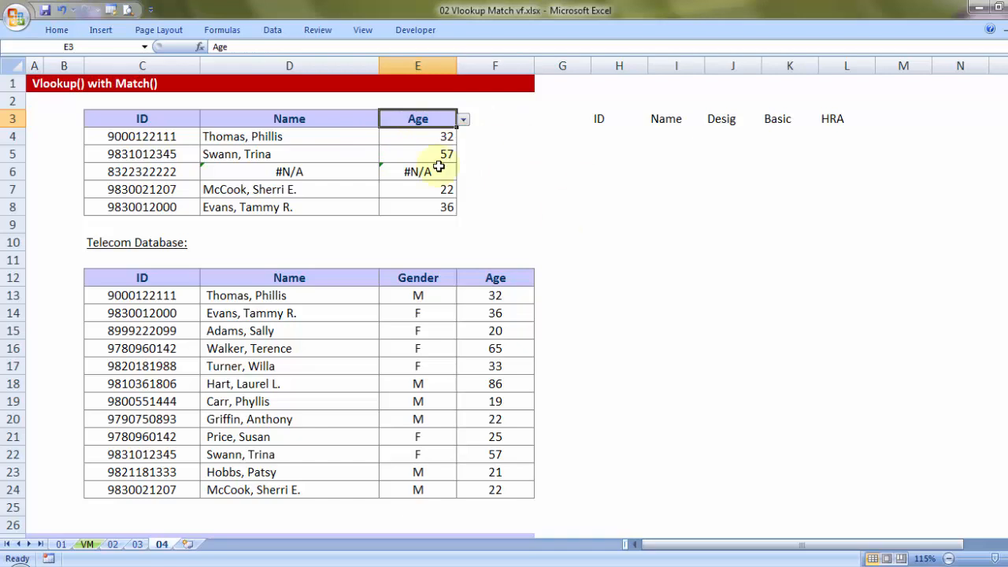